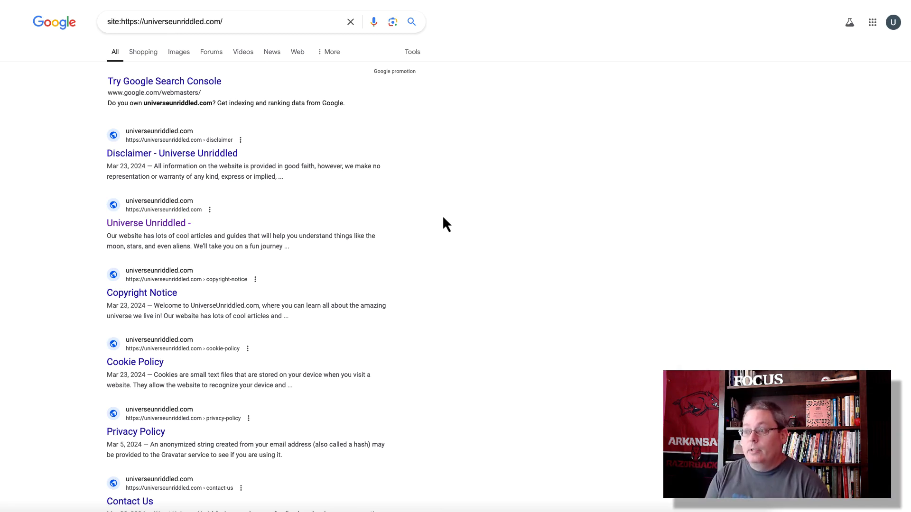
Scroll down and back up through the site: search results for the domain
scroll(443, 218, "down", 9)
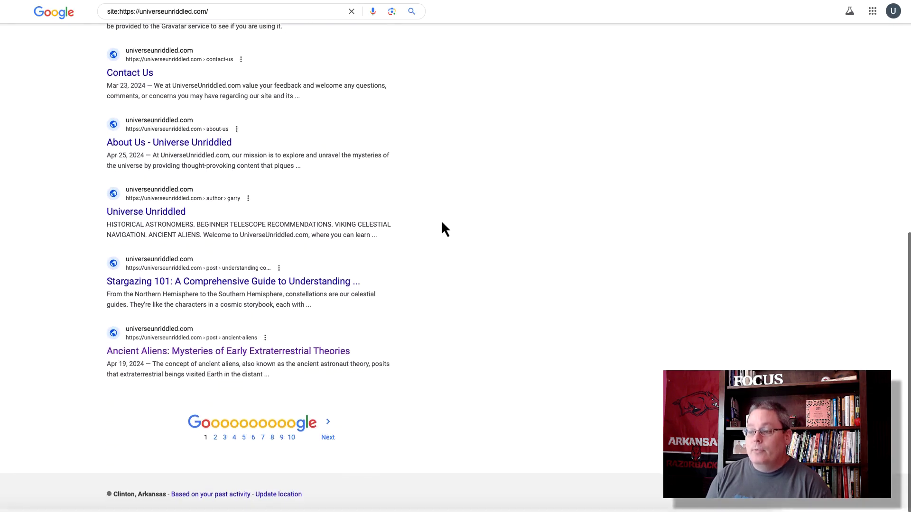
scroll(440, 220, "up", 10)
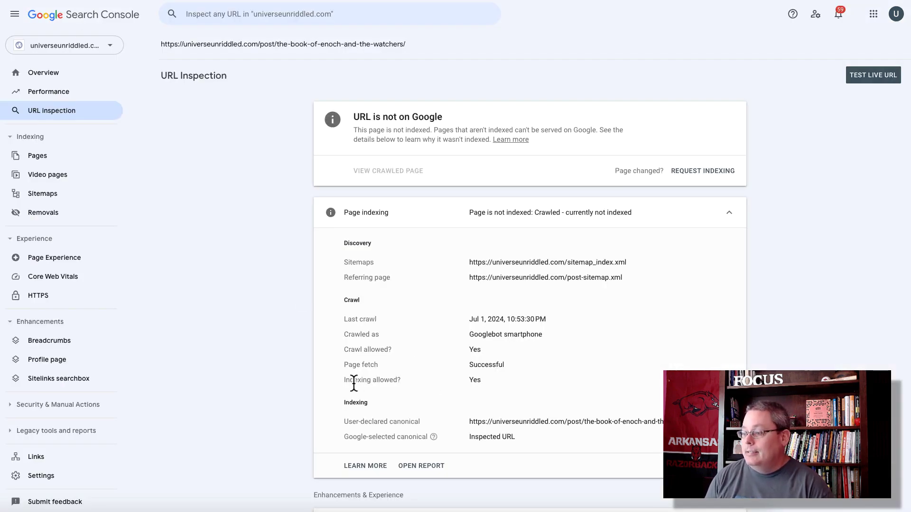
Highlight the 'Indexing allowed?' row in the Book of Enoch post's inspection details
triple_click(354, 382)
left_click(479, 378)
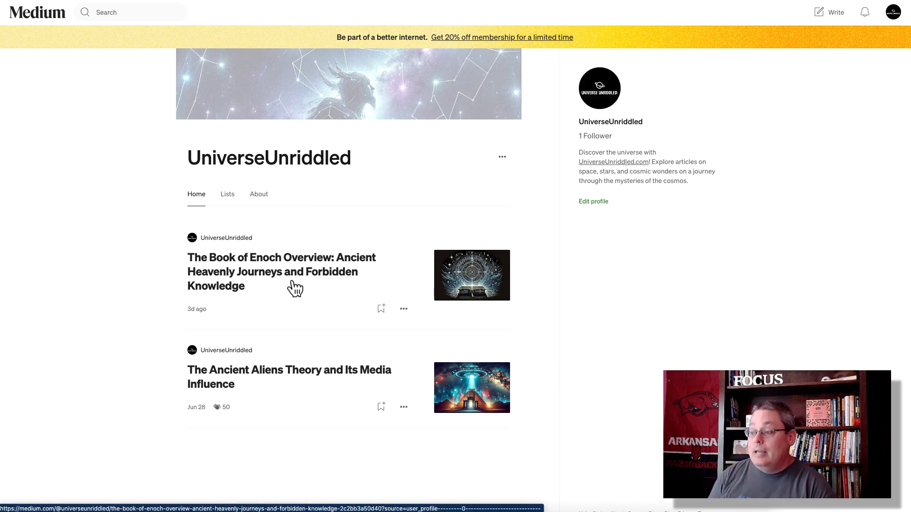
Check that Google dates the Book of Enoch Overview result '3 days ago', then open the Medium article
left_click(332, 1)
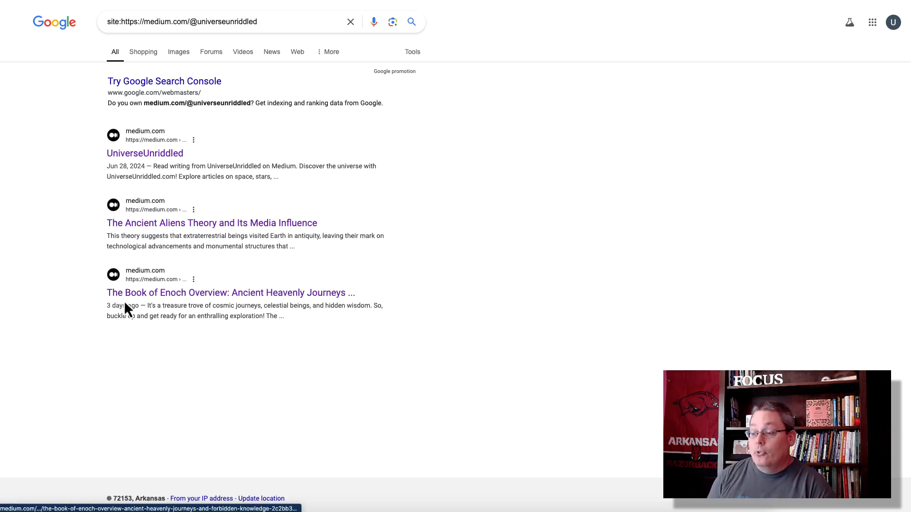
left_click_drag(107, 306, 131, 306)
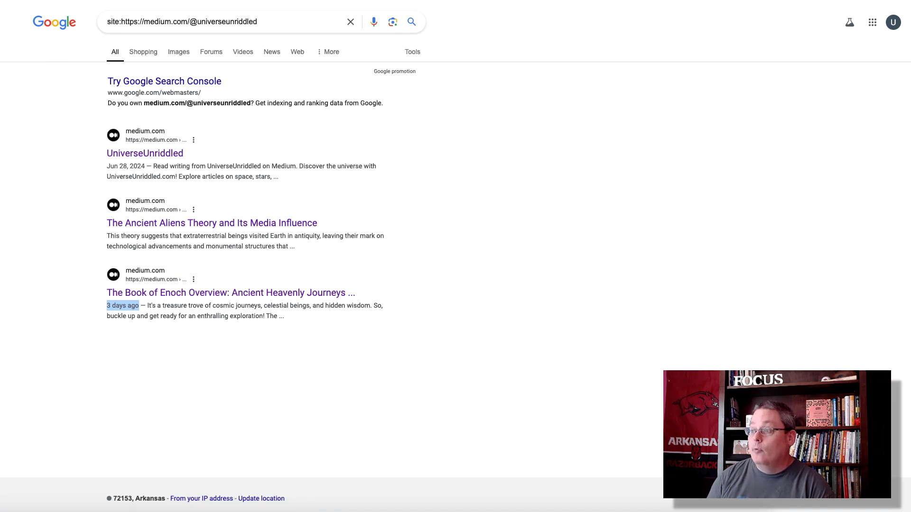
key("ctrl+Tab")
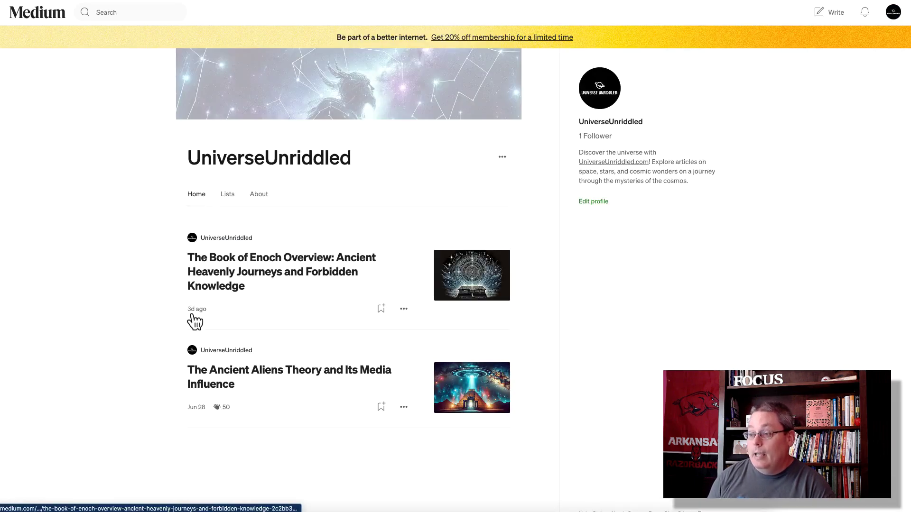
key("ctrl+shift+Tab")
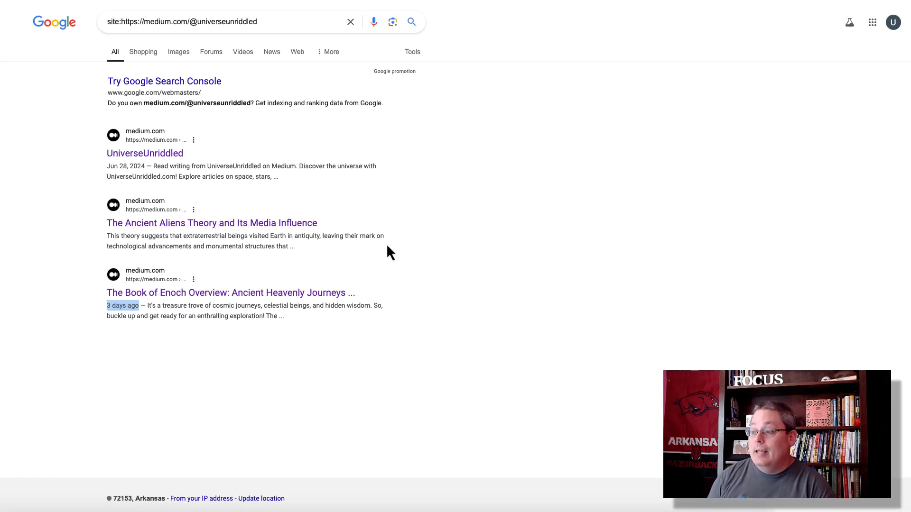
left_click(77, 221)
key("ctrl+Tab")
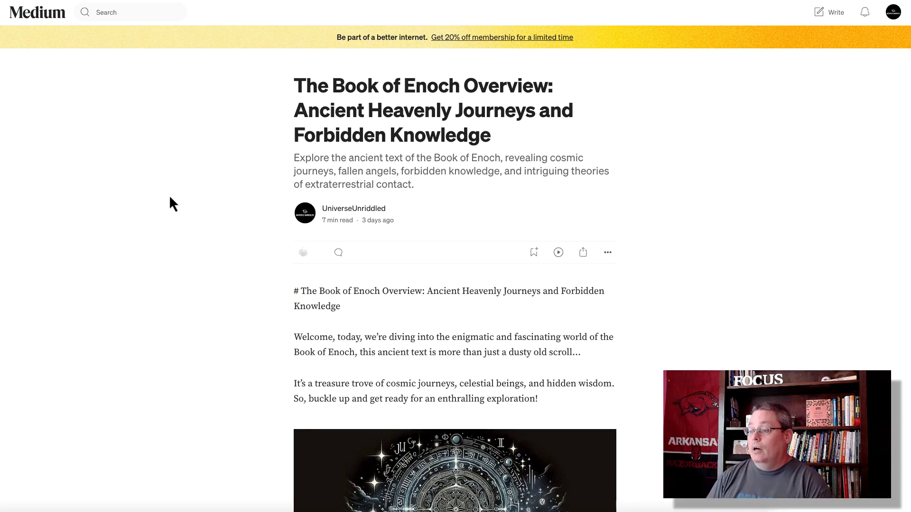
scroll(199, 200, "down", 4)
scroll(221, 205, "down", 20)
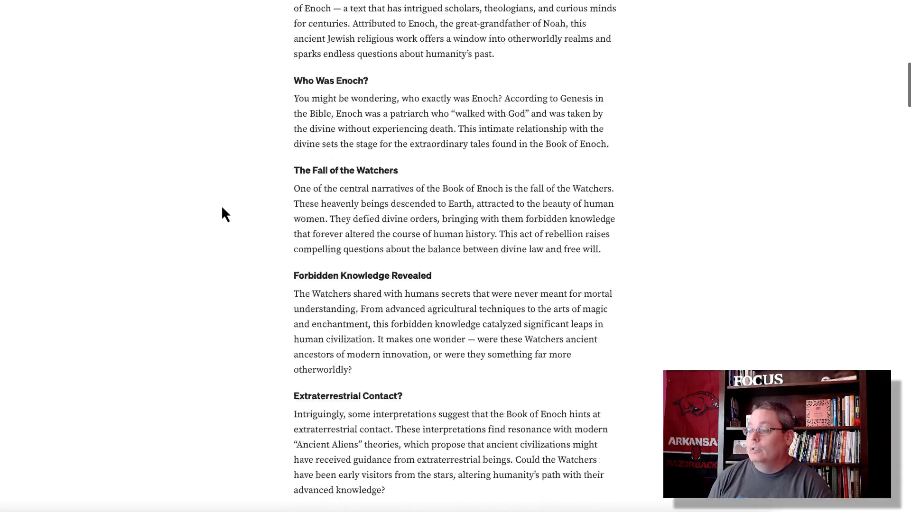
scroll(221, 205, "down", 15)
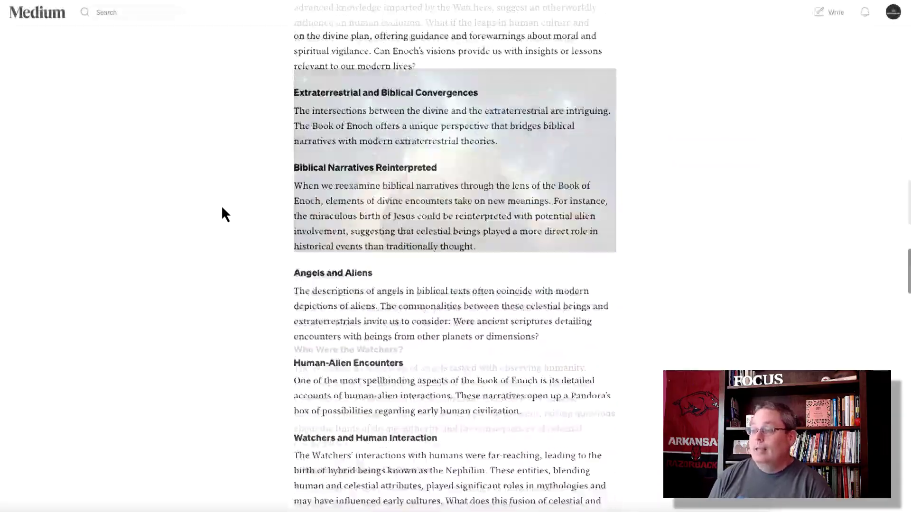
scroll(221, 205, "up", 20)
scroll(221, 205, "down", 15)
scroll(222, 209, "up", 20)
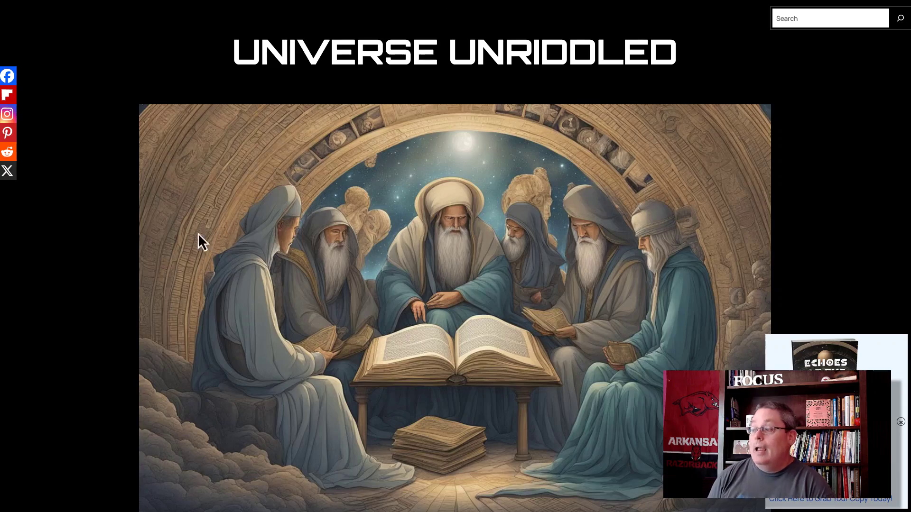
Scroll the original Book of Enoch post on Universe Unriddled down to the bottom and partway back
scroll(198, 234, "down", 10)
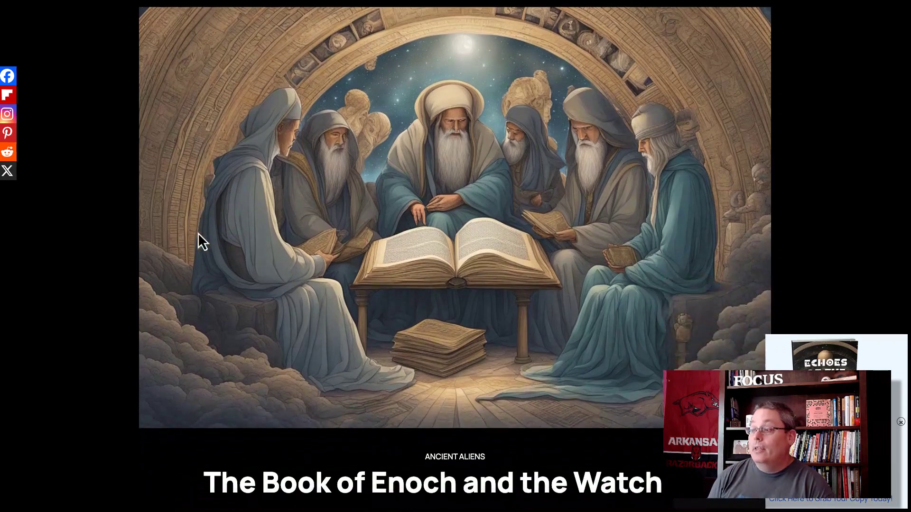
scroll(200, 239, "down", 13)
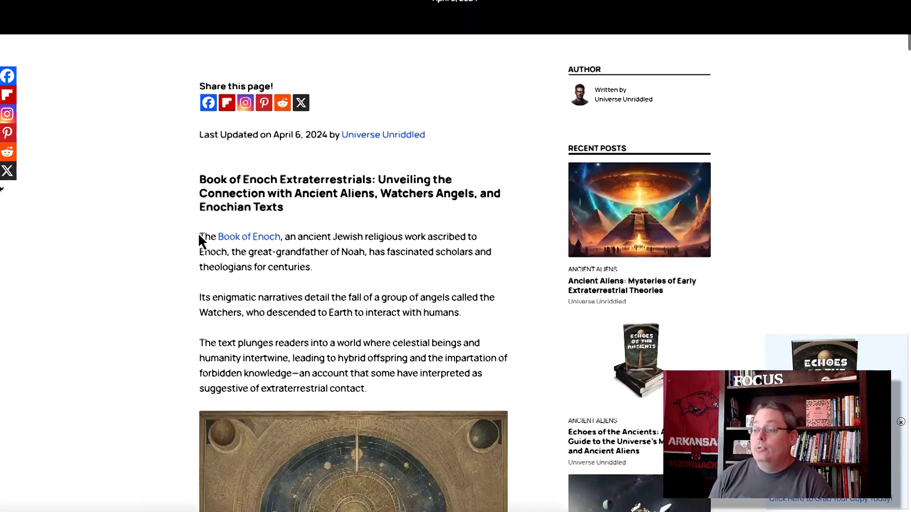
scroll(199, 237, "down", 15)
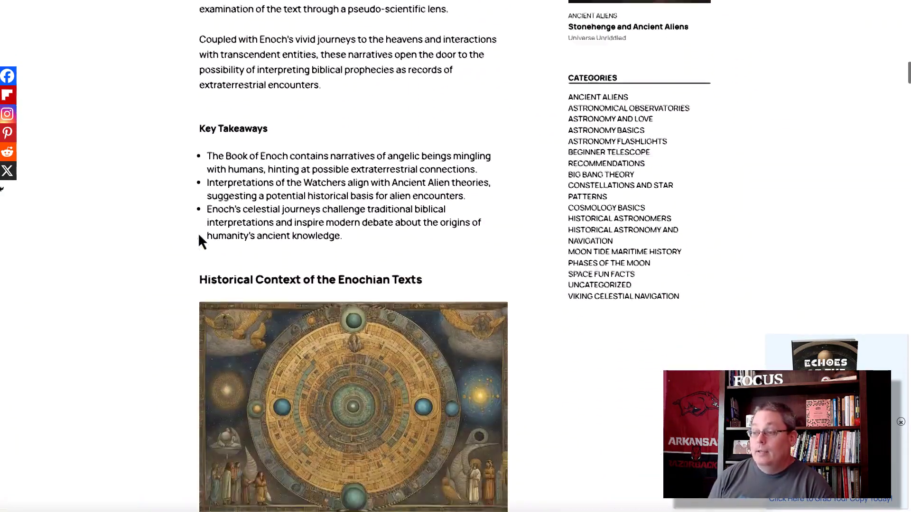
scroll(199, 235, "down", 17)
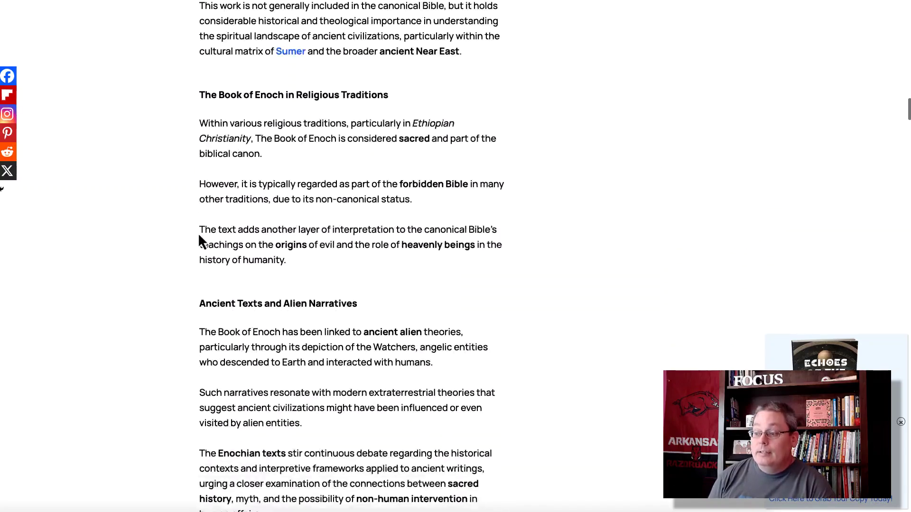
scroll(199, 236, "down", 17)
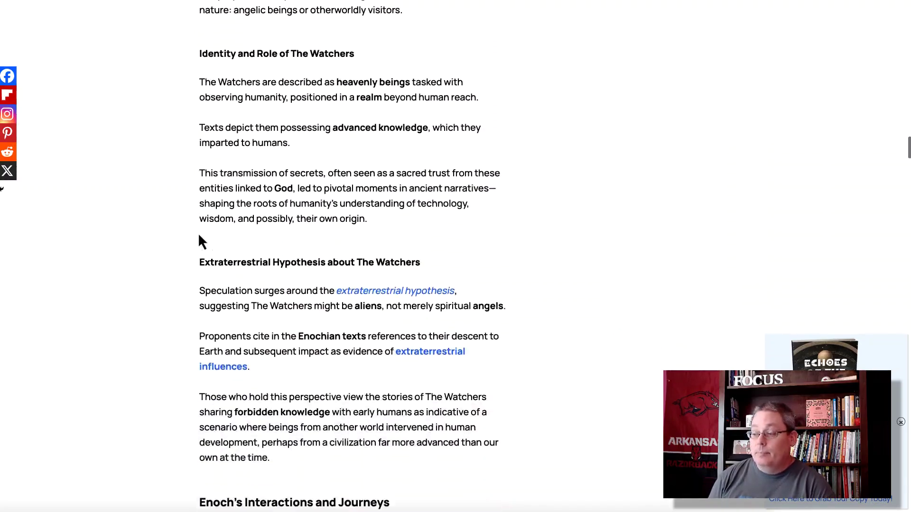
scroll(199, 235, "down", 17)
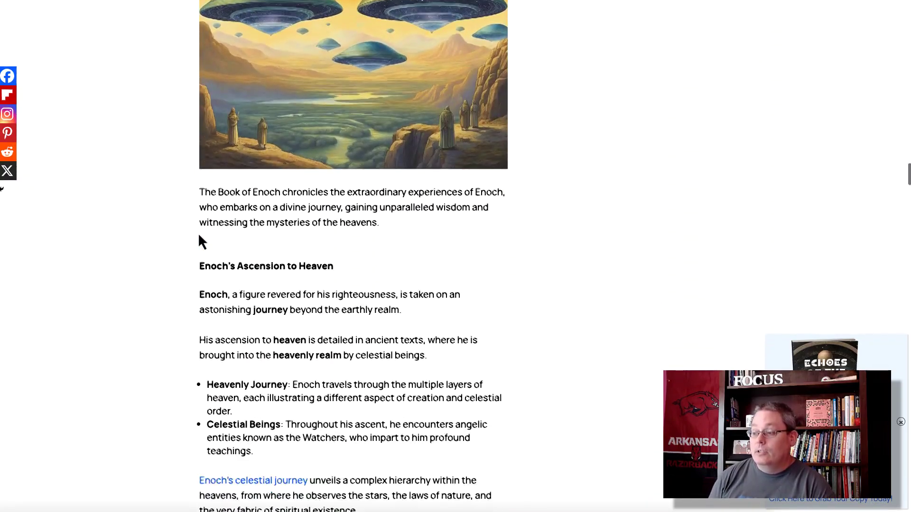
scroll(199, 241, "down", 15)
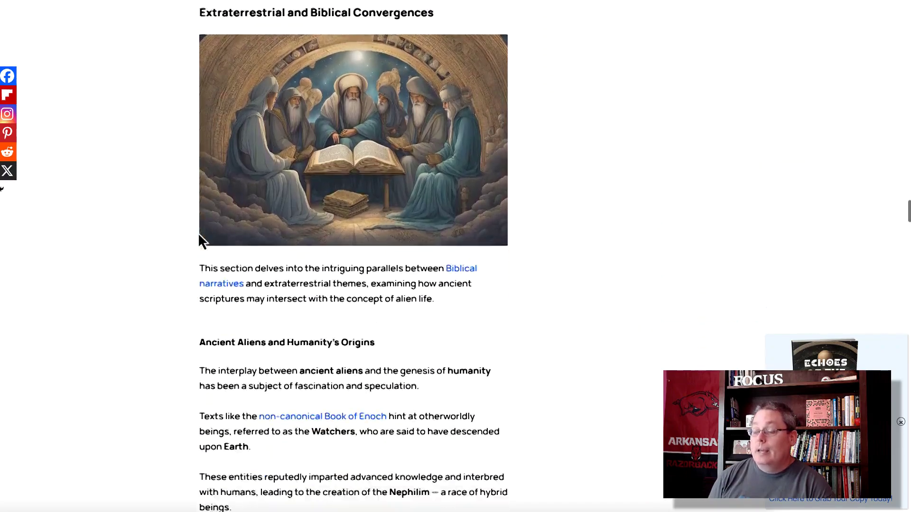
scroll(199, 235, "down", 5)
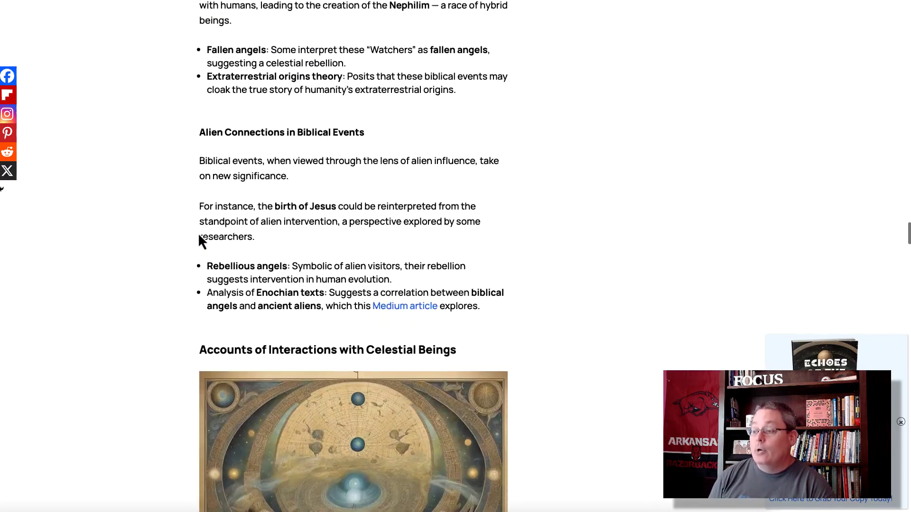
scroll(199, 235, "up", 20)
scroll(199, 237, "up", 20)
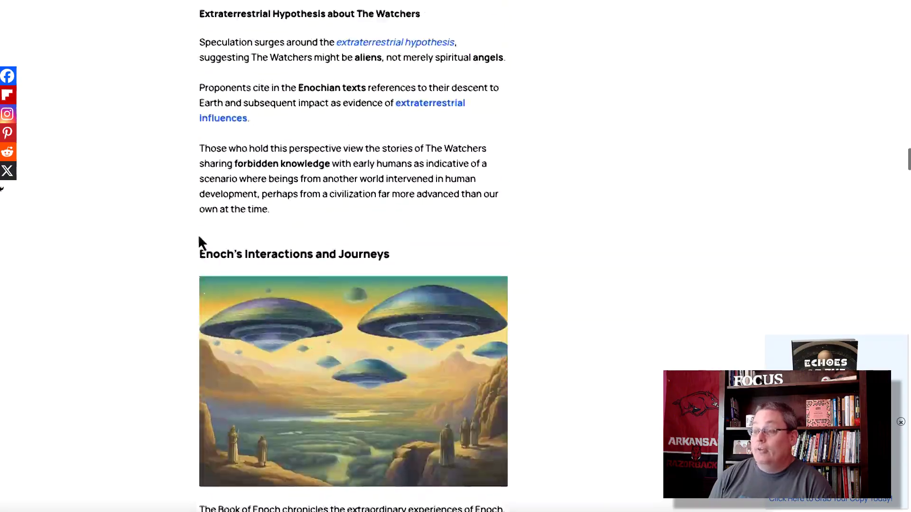
scroll(198, 234, "up", 6)
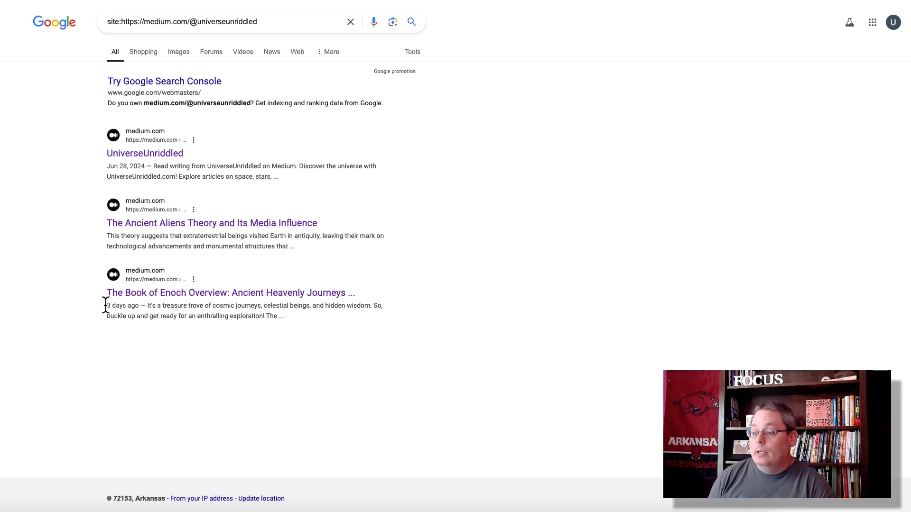
Highlight the '3 days ago' date on the Enoch result in the Medium profile's Google results
left_click_drag(106, 305, 133, 307)
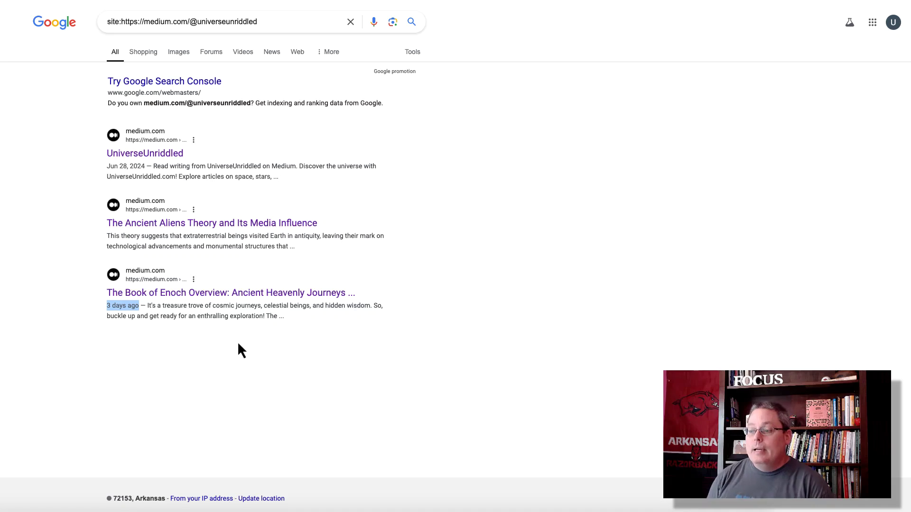
left_click(238, 350)
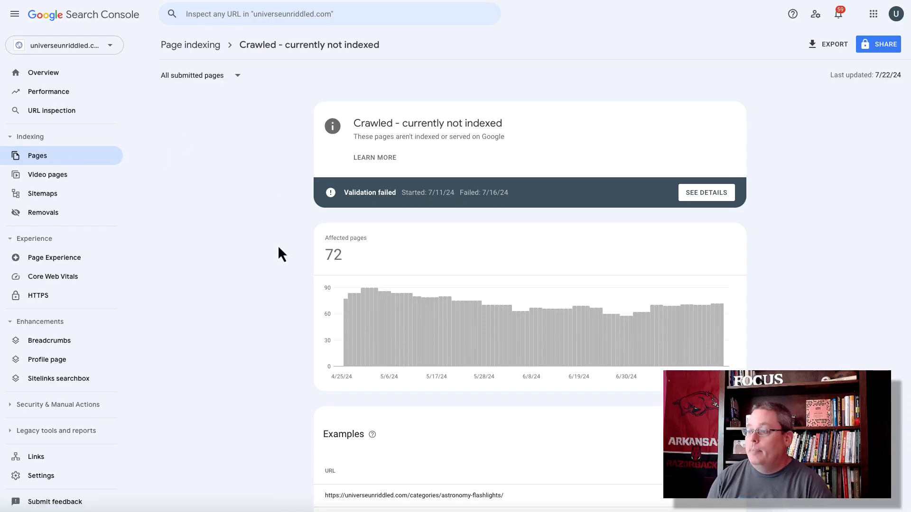
Scroll down to the Examples table listing the 72 crawled-but-not-indexed pages
scroll(274, 232, "down", 5)
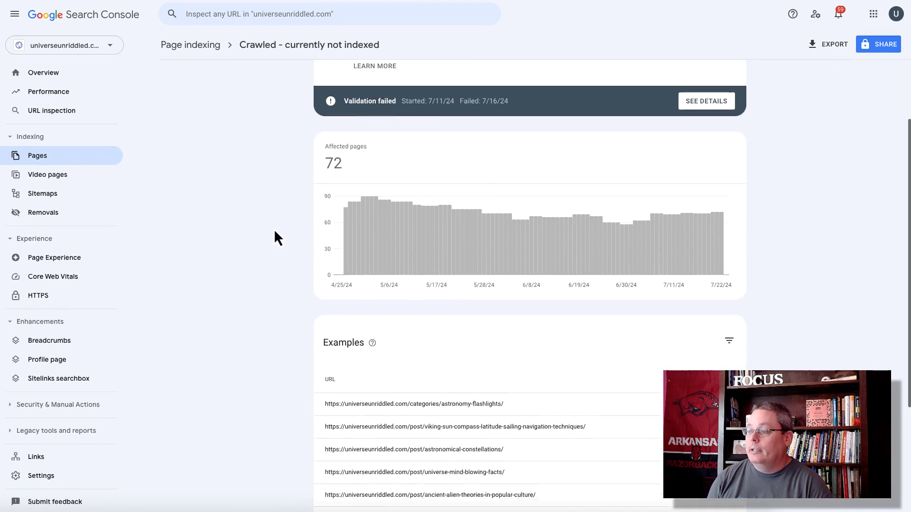
scroll(274, 229, "down", 1)
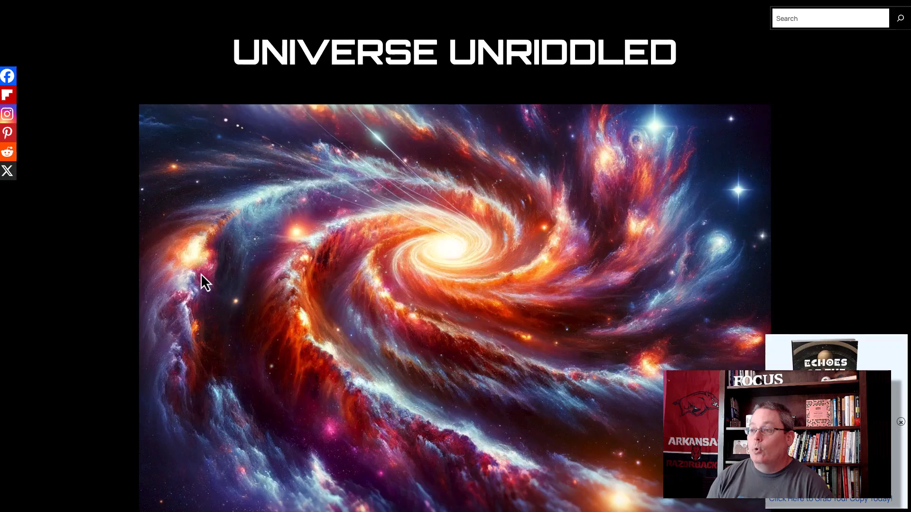
Scroll through the Universe Mind Blowing Facts article to the end and back to the top
scroll(200, 274, "down", 10)
scroll(202, 277, "down", 10)
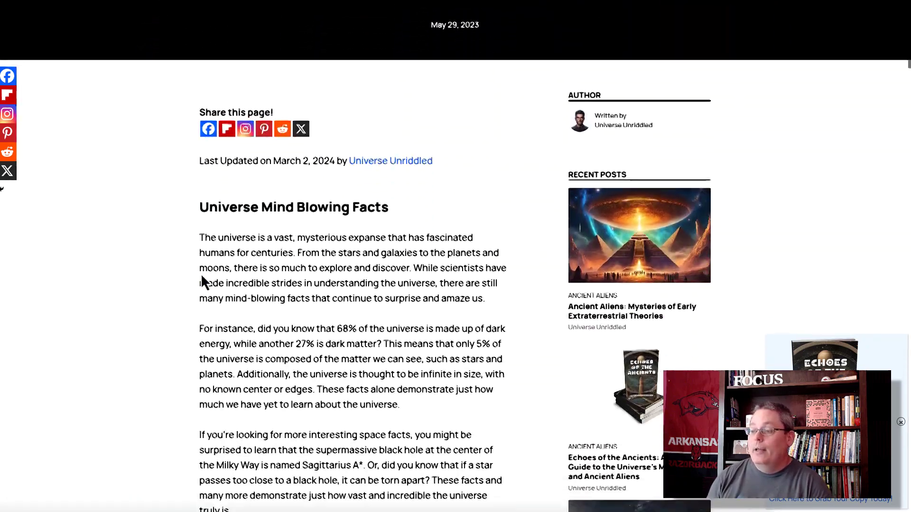
scroll(202, 276, "down", 15)
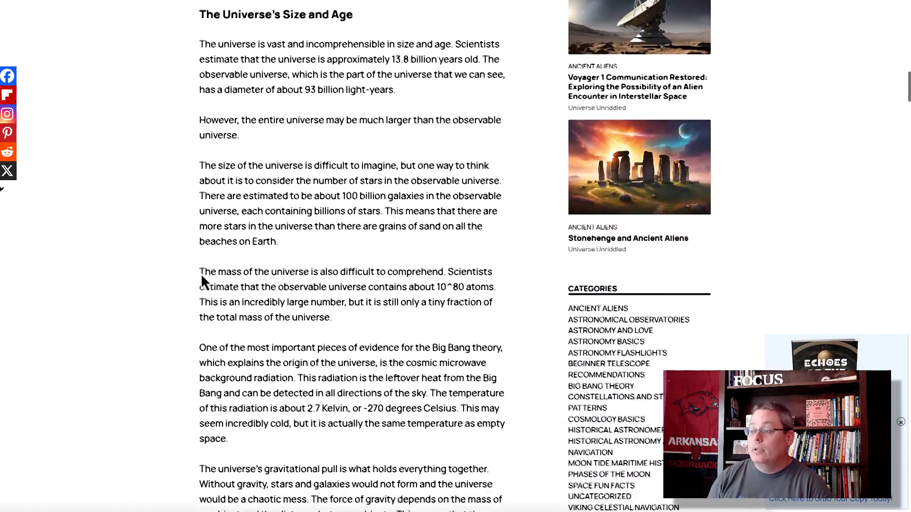
scroll(201, 273, "down", 18)
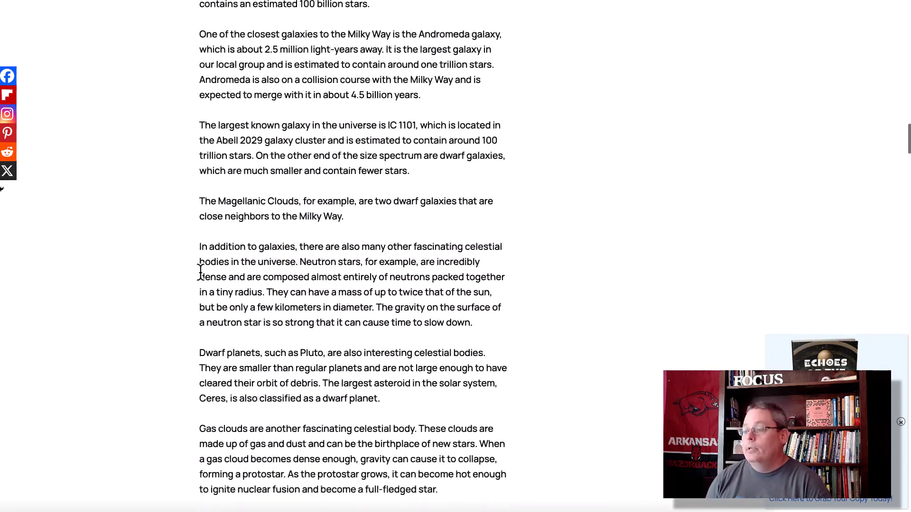
scroll(200, 273, "down", 15)
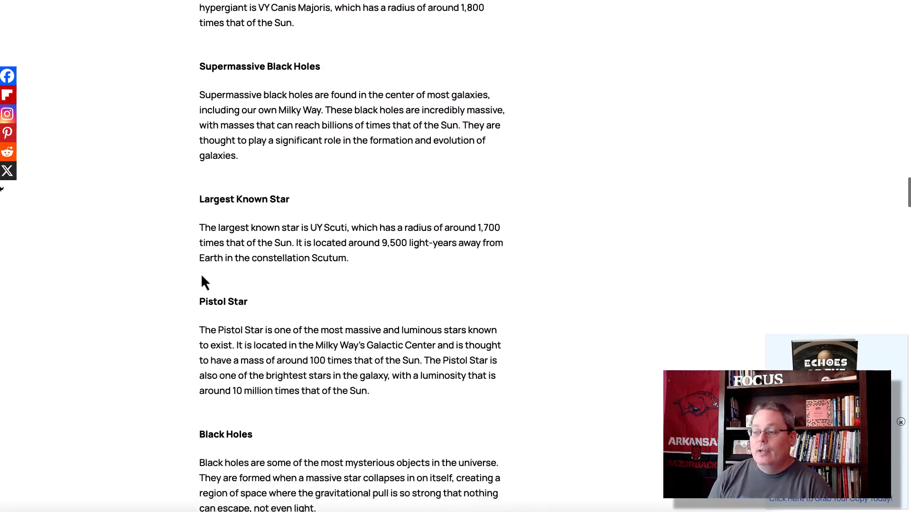
scroll(201, 273, "down", 13)
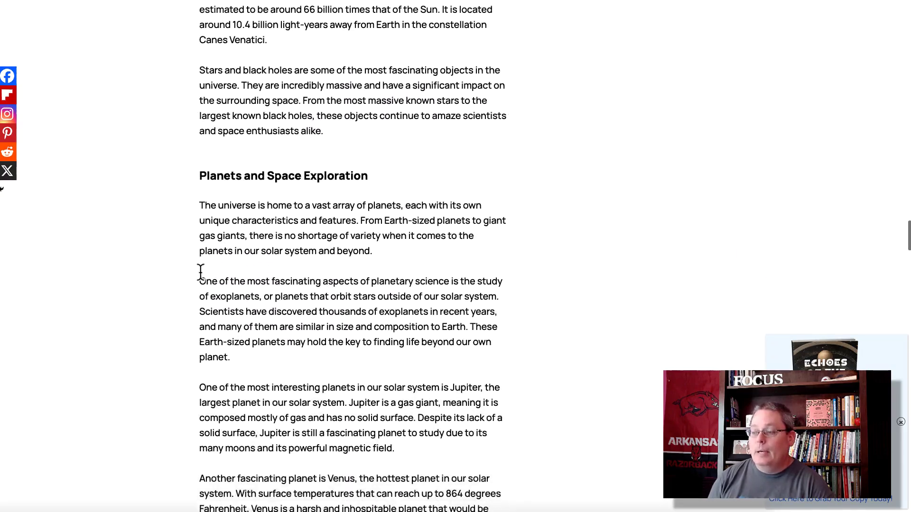
scroll(201, 274, "down", 13)
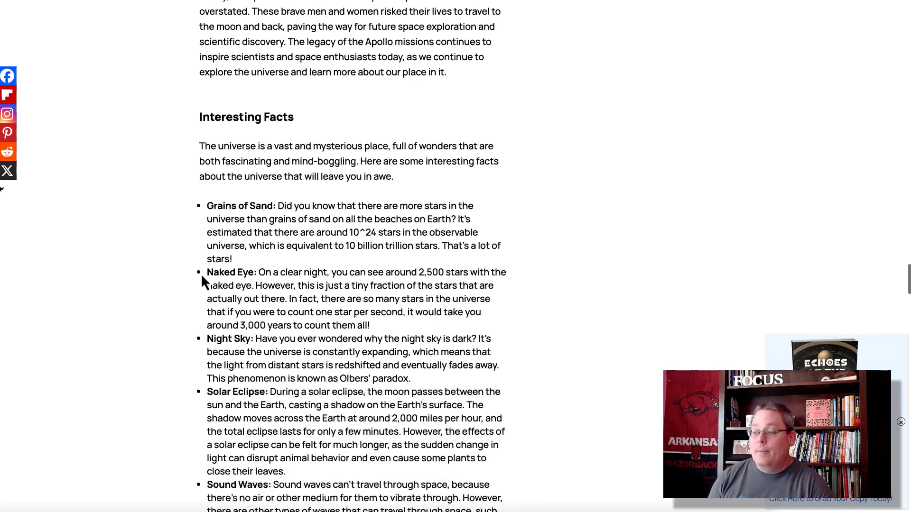
scroll(201, 273, "down", 14)
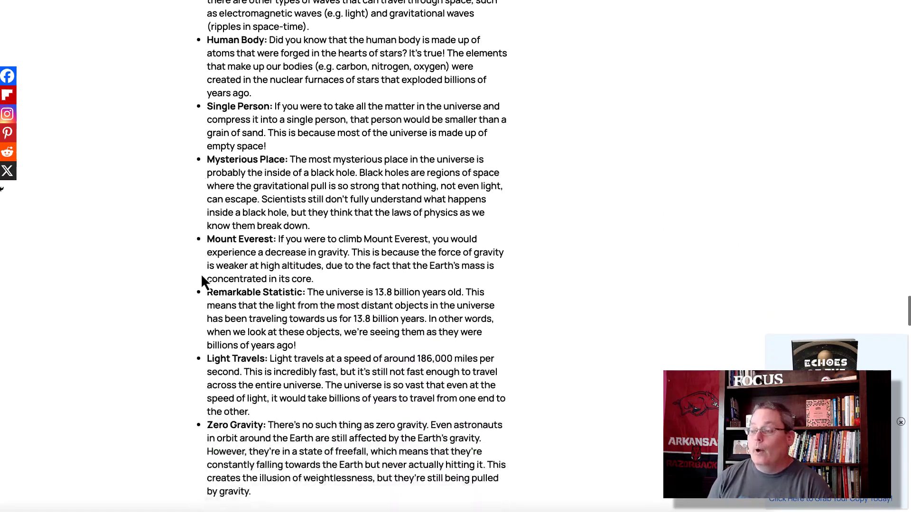
scroll(200, 273, "down", 13)
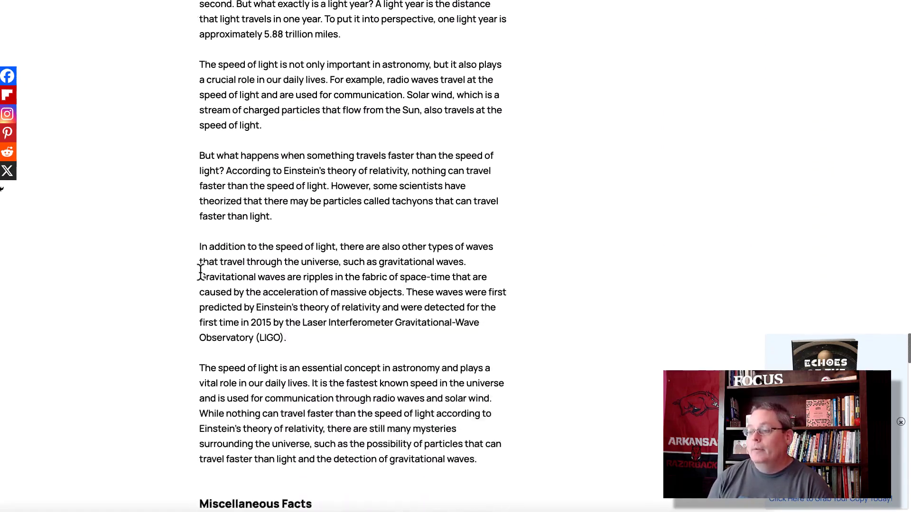
scroll(201, 273, "up", 15)
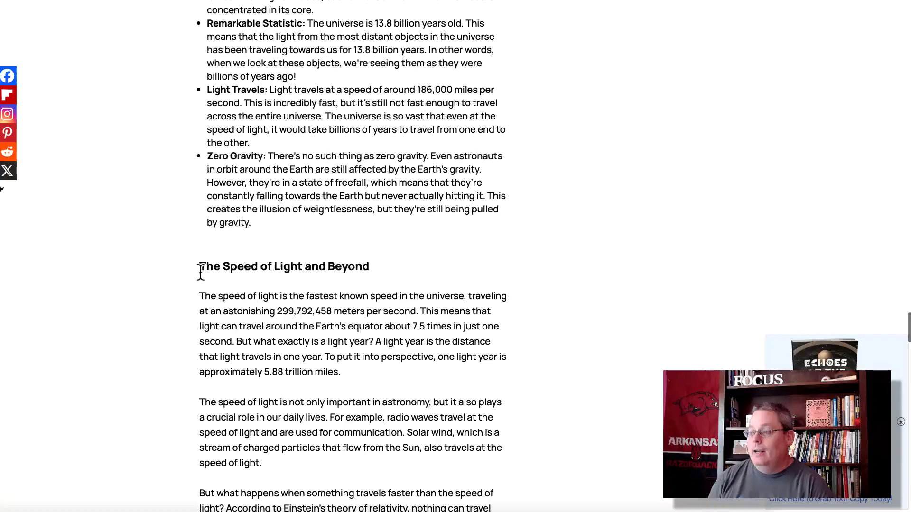
scroll(201, 273, "up", 15)
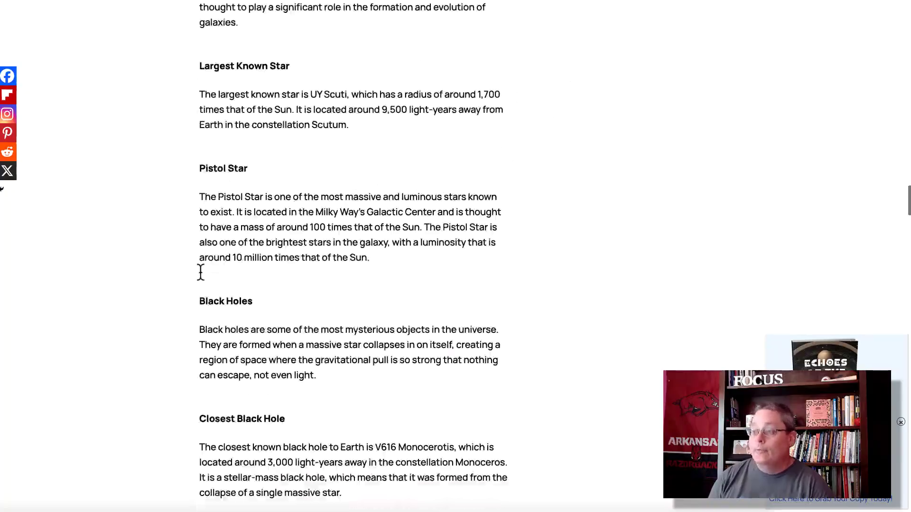
scroll(200, 273, "up", 15)
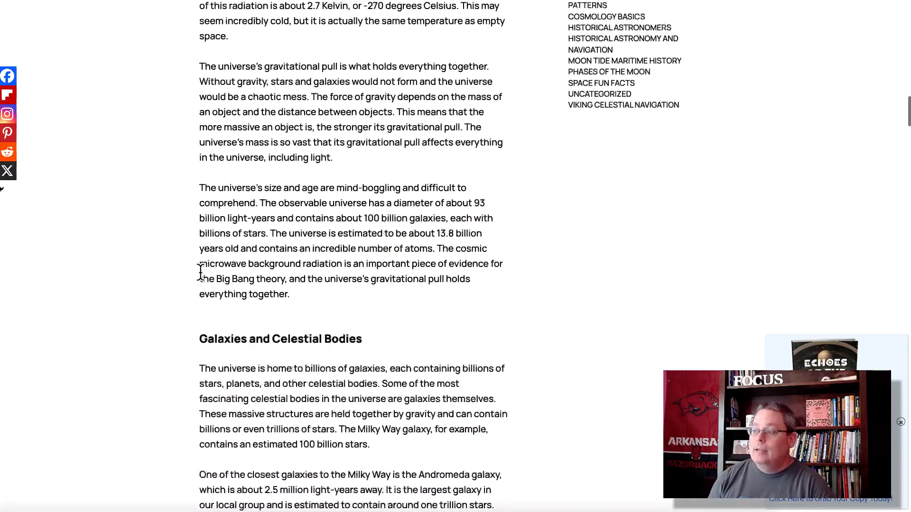
scroll(201, 273, "up", 10)
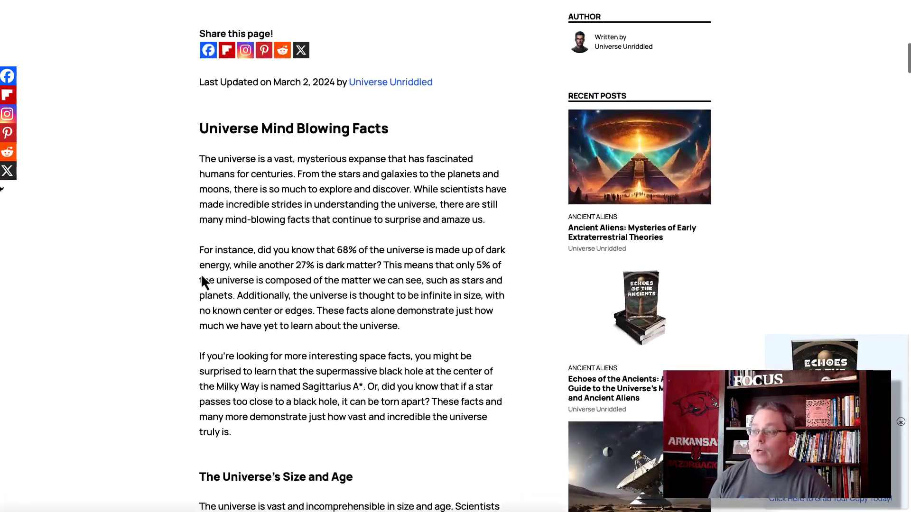
scroll(200, 274, "up", 10)
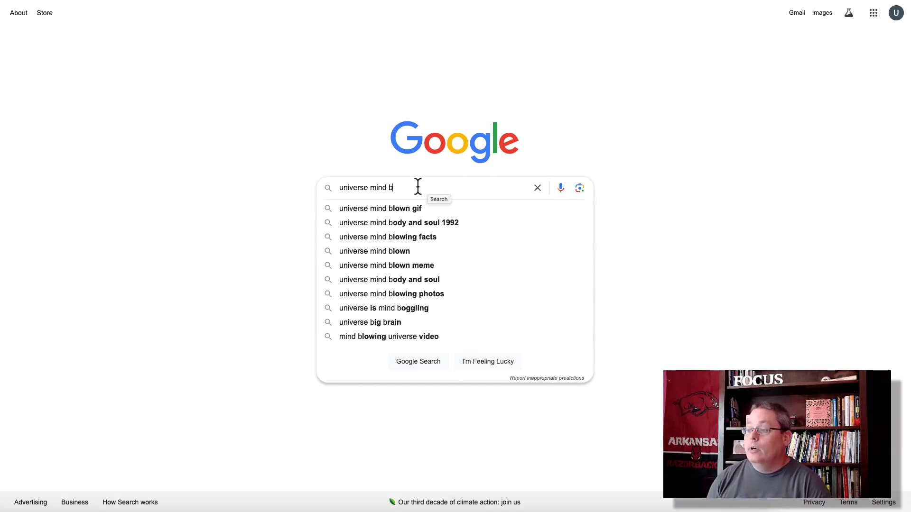
Search Google for 'universe mind blowing facts' and scroll through the results
left_click(436, 237)
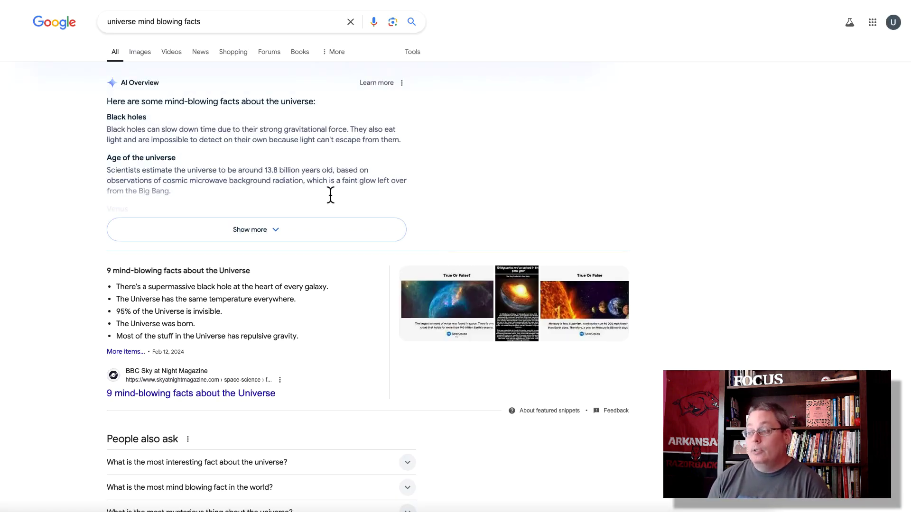
scroll(625, 185, "down", 3)
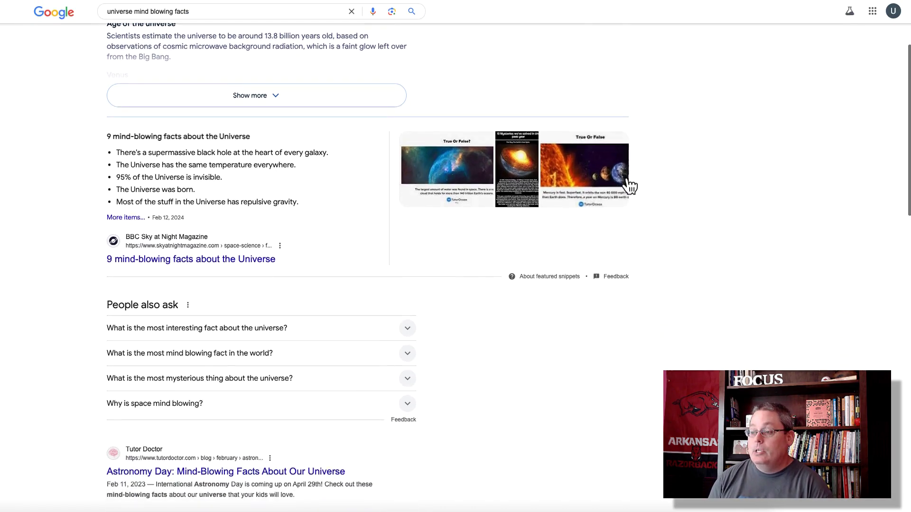
scroll(253, 167, "down", 4)
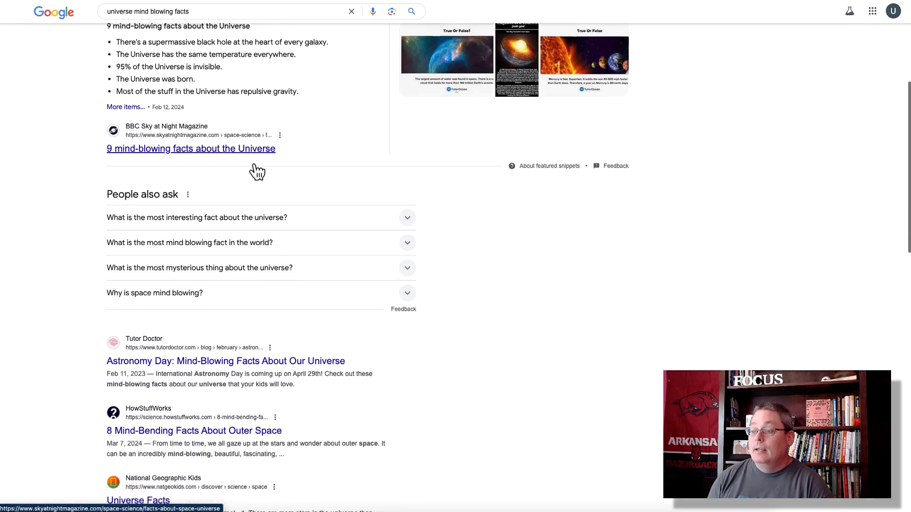
scroll(254, 167, "down", 5)
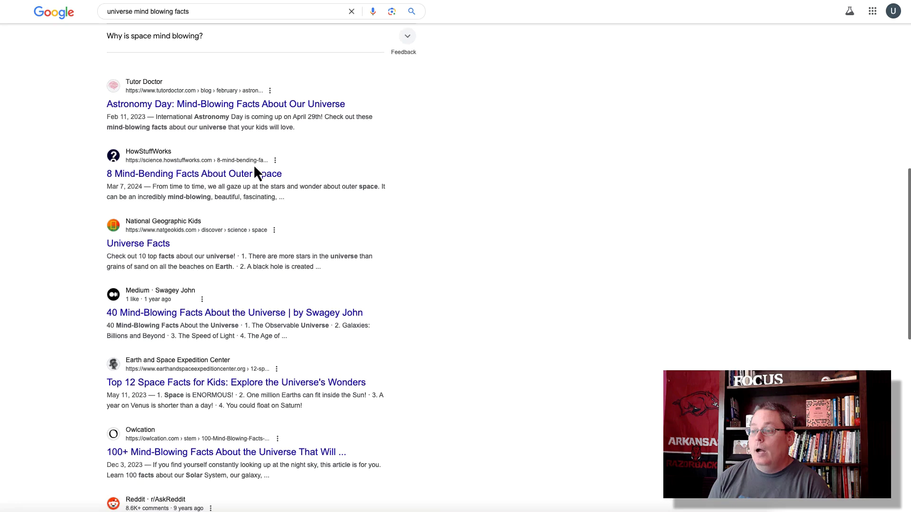
scroll(254, 167, "down", 2)
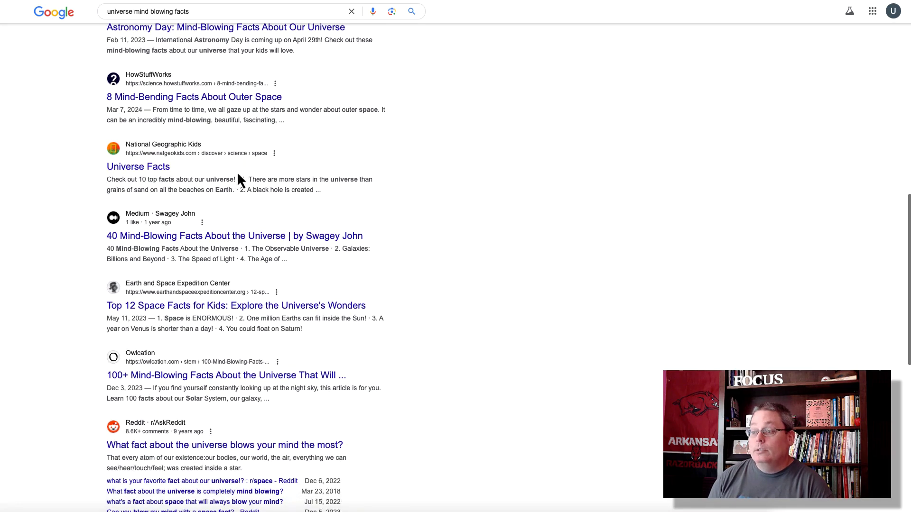
scroll(236, 170, "down", 2)
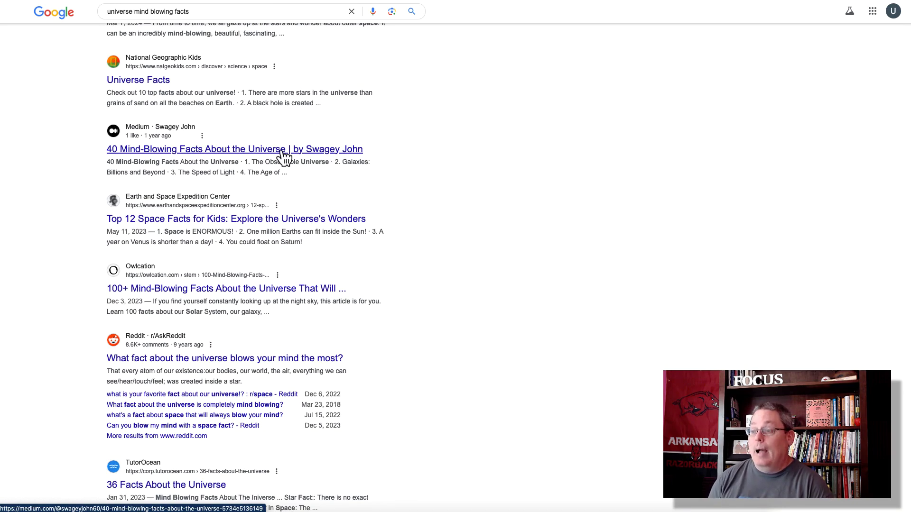
scroll(420, 186, "up", 12)
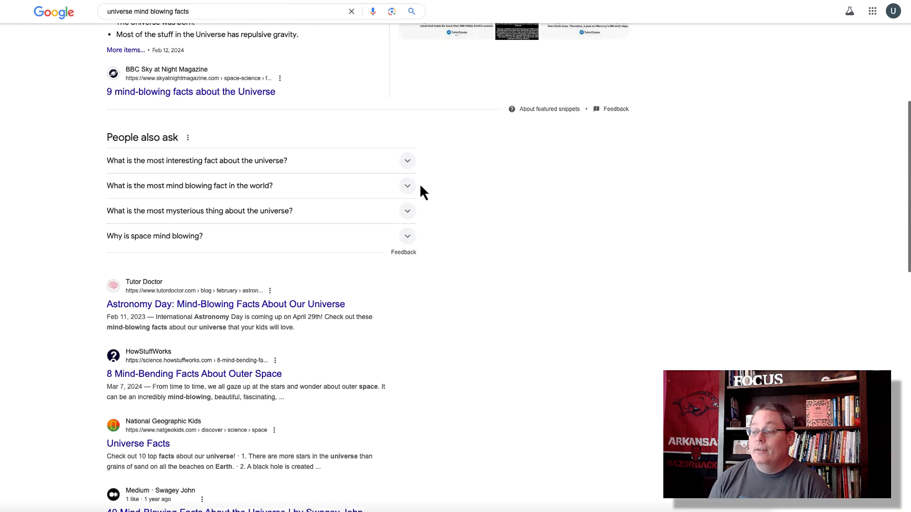
scroll(422, 188, "up", 3)
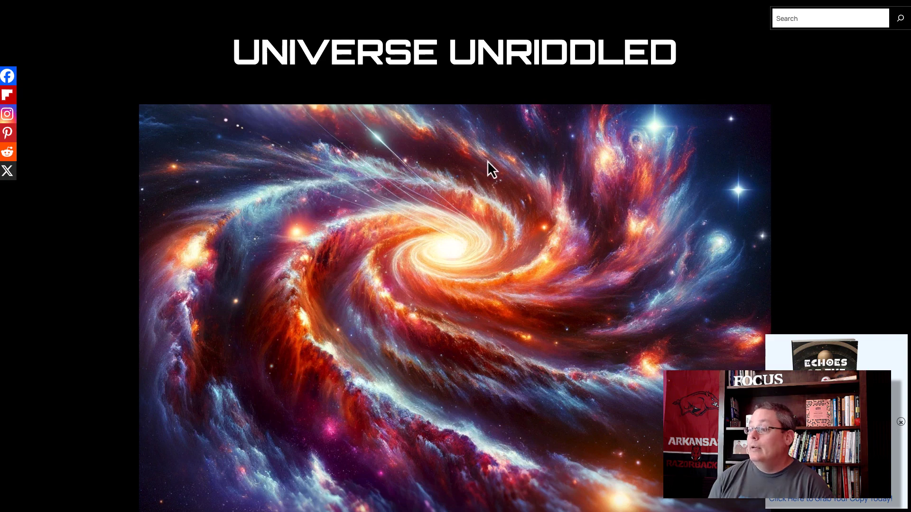
Select the blog article's full title and compare it with the Google search results
scroll(487, 160, "down", 6)
left_click_drag(162, 261, 544, 306)
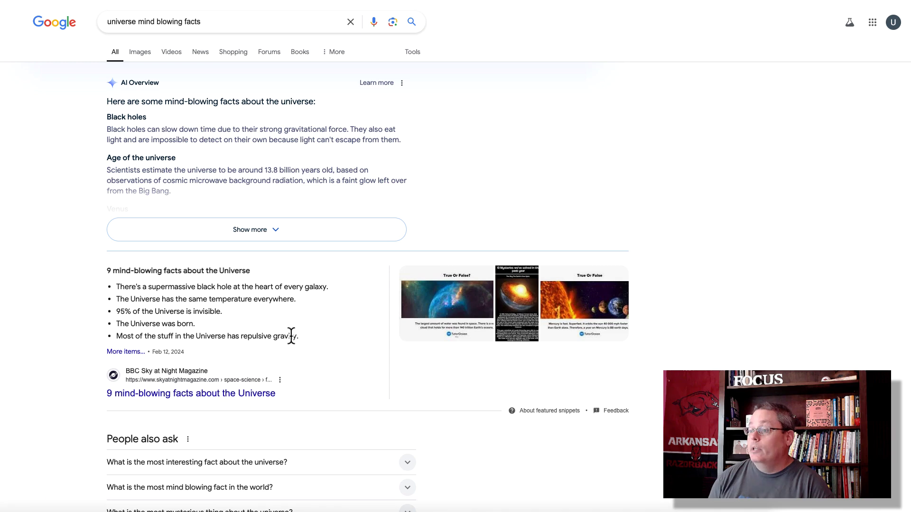
scroll(285, 332, "down", 10)
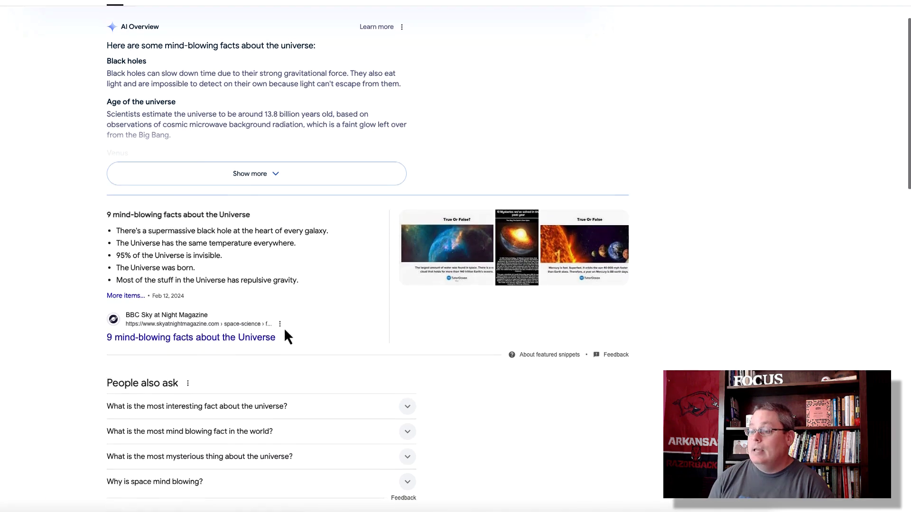
scroll(285, 331, "down", 1)
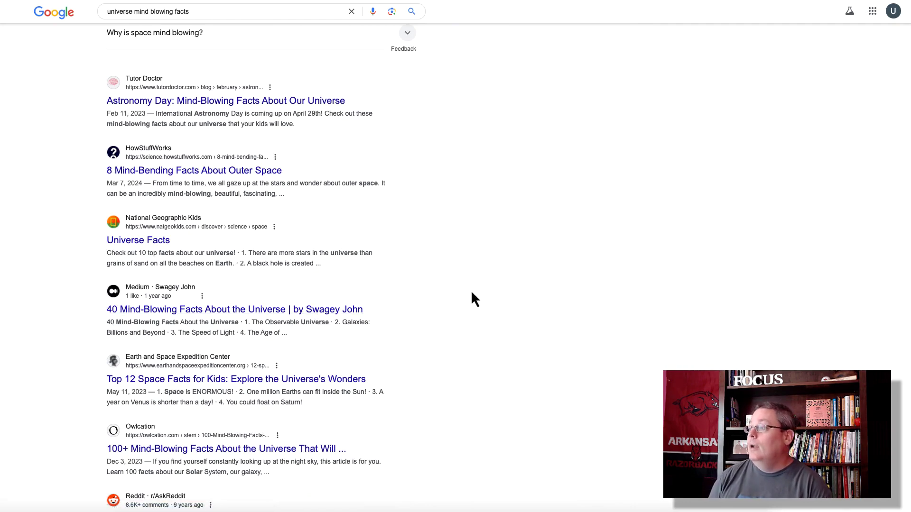
scroll(470, 290, "up", 11)
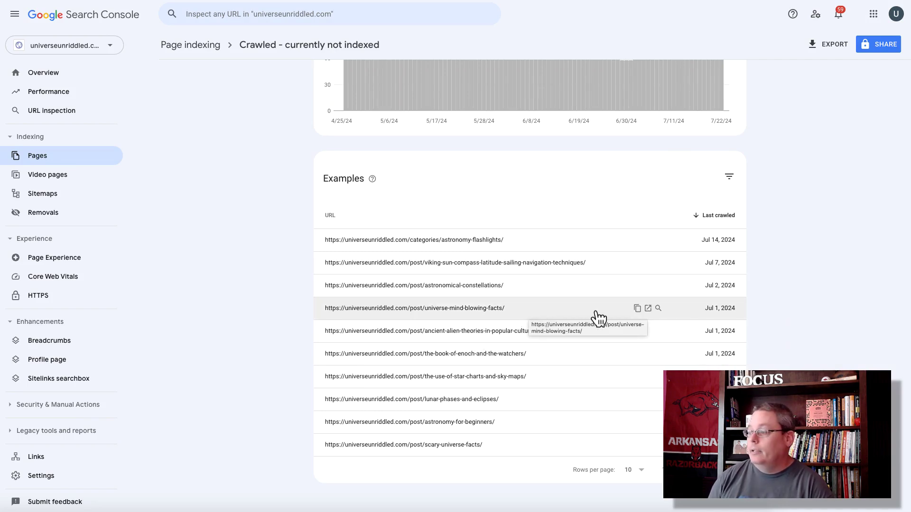
Copy the universe-mind-blowing-facts page URL from the Examples list
left_click(636, 313)
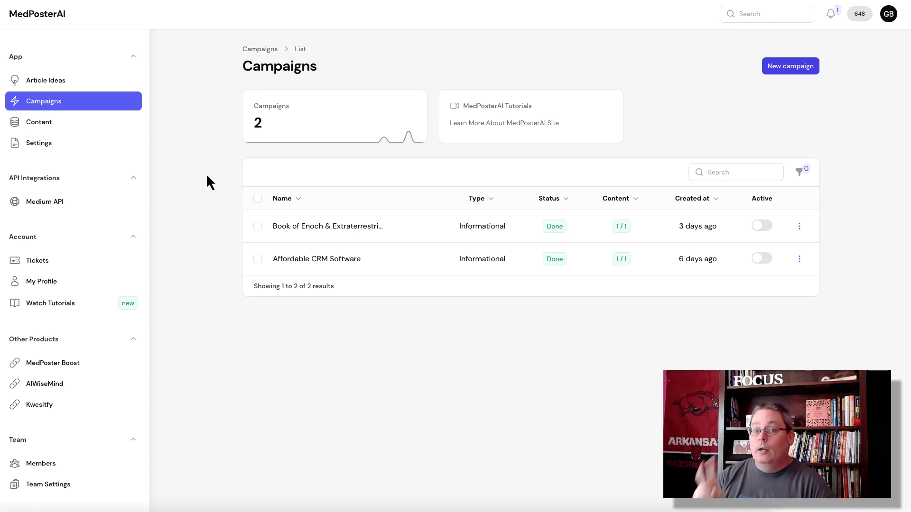
Start a new campaign and paste the blog post URL into Keywords/Urls
left_click(776, 70)
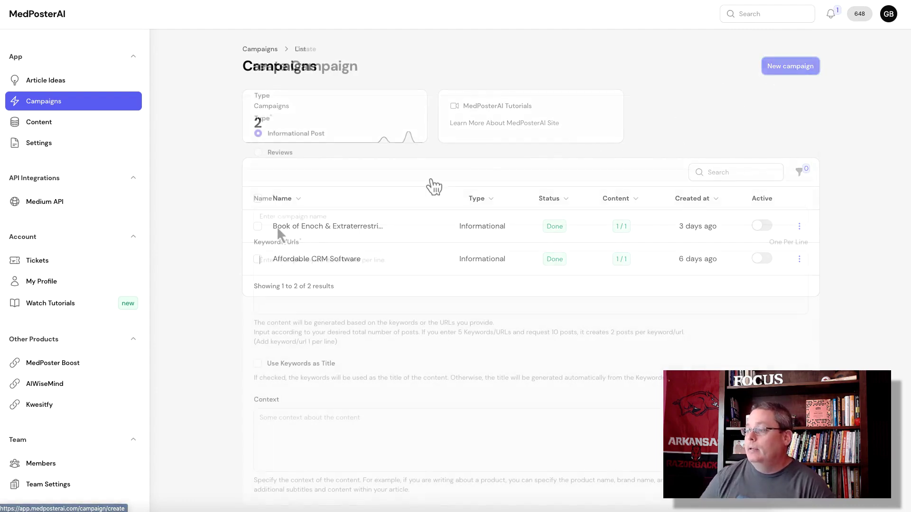
left_click(272, 272)
key("ctrl+v")
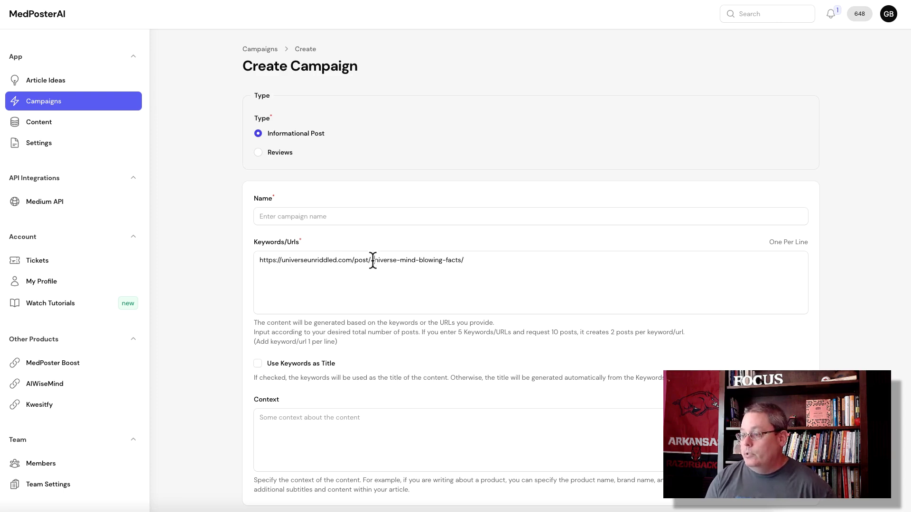
Name the campaign from the universe-mind-blowing-facts slug, selecting the name to retype it
left_click_drag(372, 260, 454, 258)
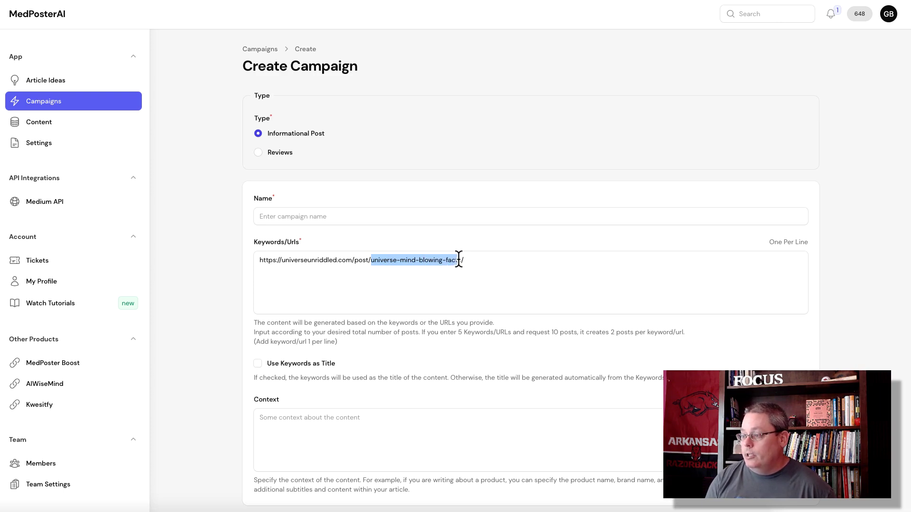
scroll(459, 260, "down", 1)
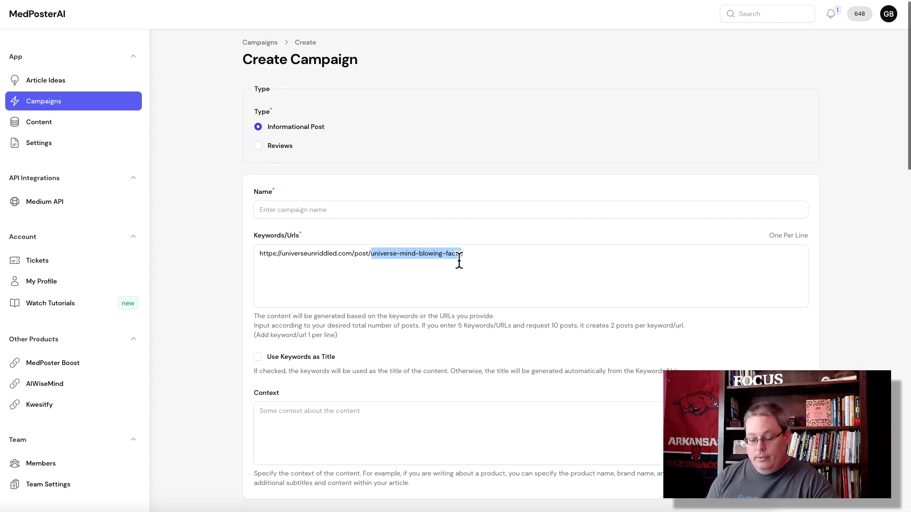
left_click(280, 209)
key("ctrl+v")
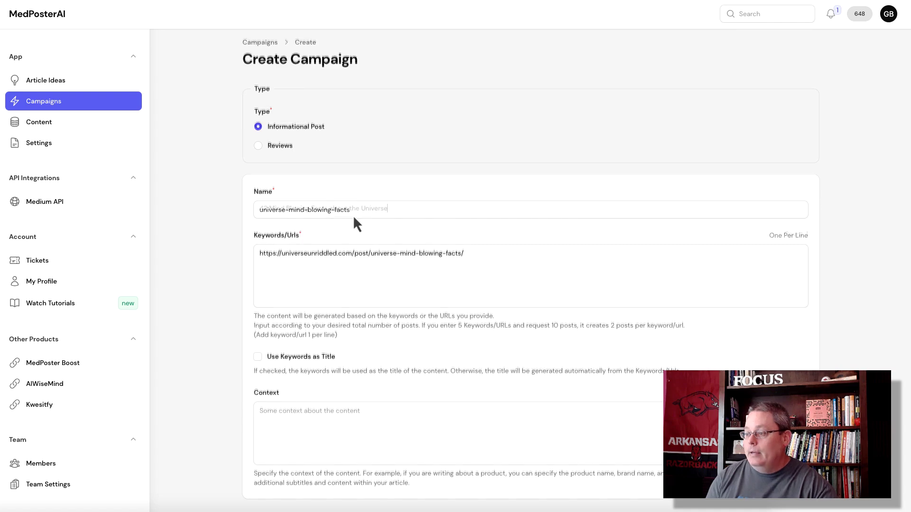
triple_click(373, 209)
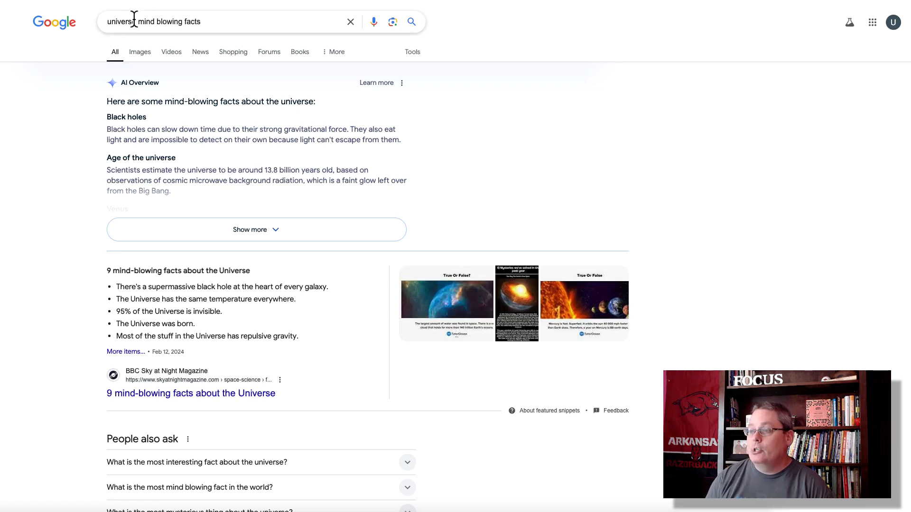
scroll(154, 181, "down", 5)
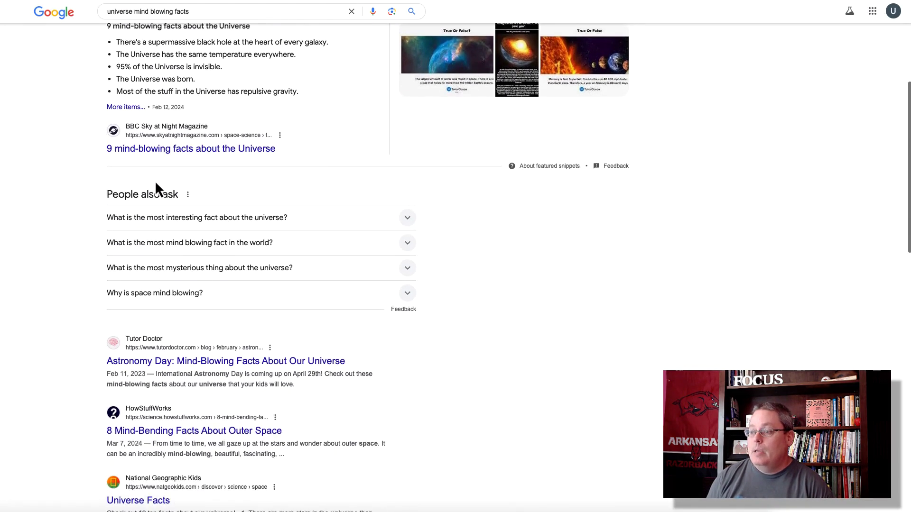
scroll(156, 184, "down", 5)
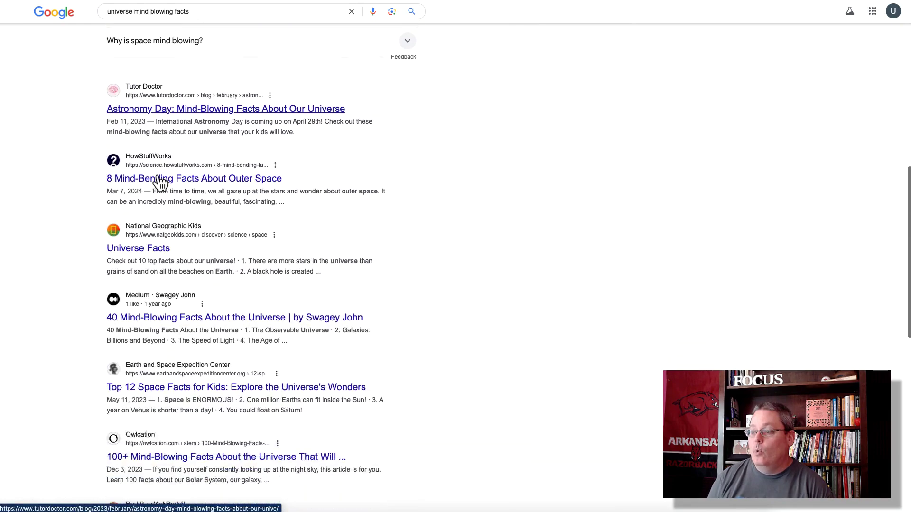
scroll(158, 181, "down", 2)
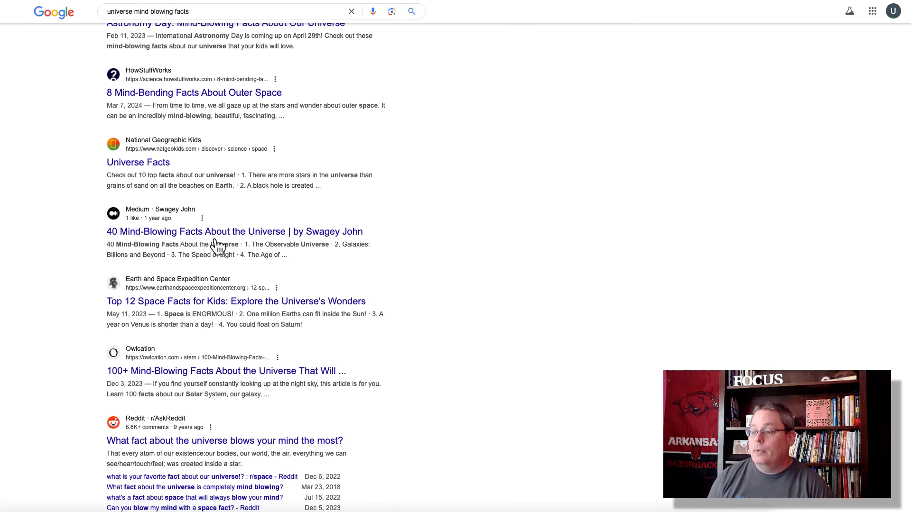
scroll(346, 270, "up", 12)
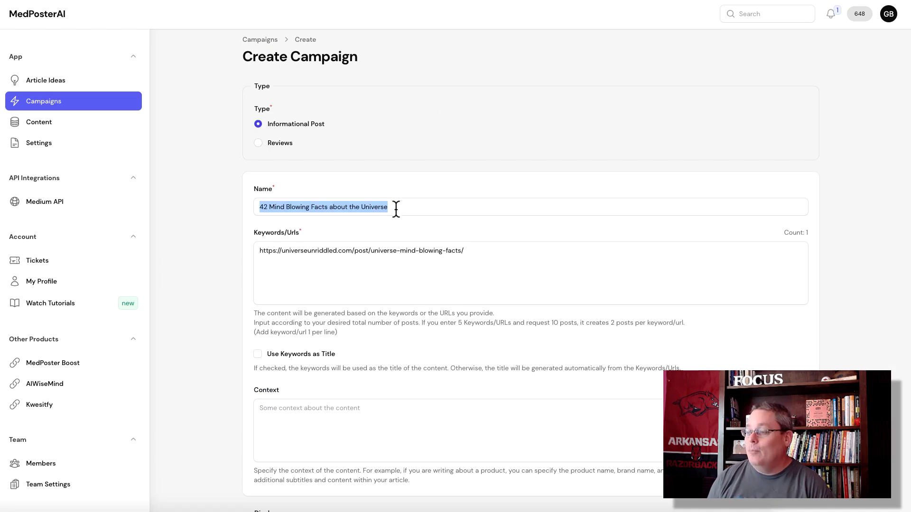
Paste Context instructions requesting 42 Mind Blowing Facts about the Universe with the blog post link
left_click(395, 209)
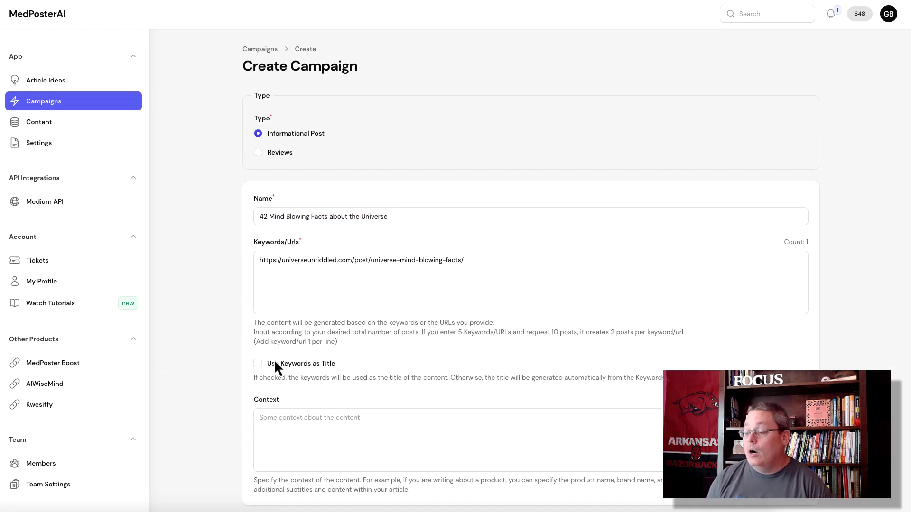
scroll(288, 363, "down", 2)
scroll(287, 360, "down", 1)
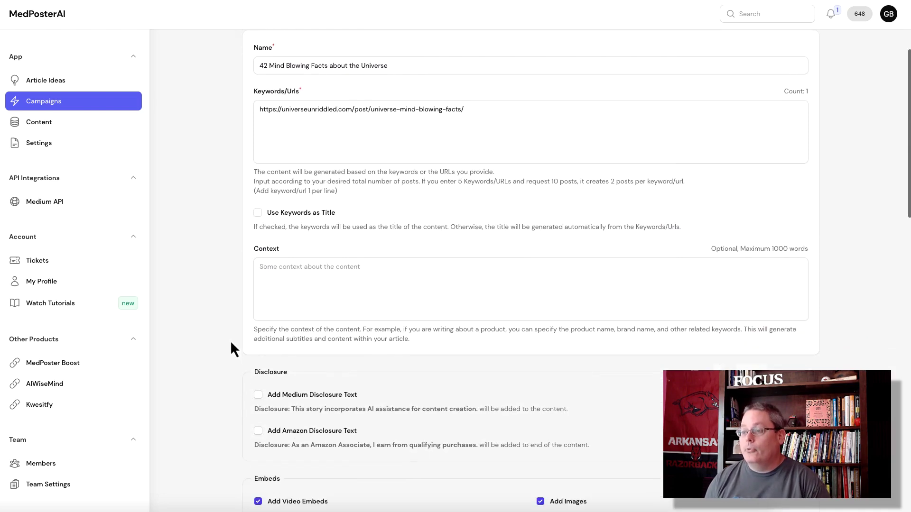
scroll(232, 343, "up", 3)
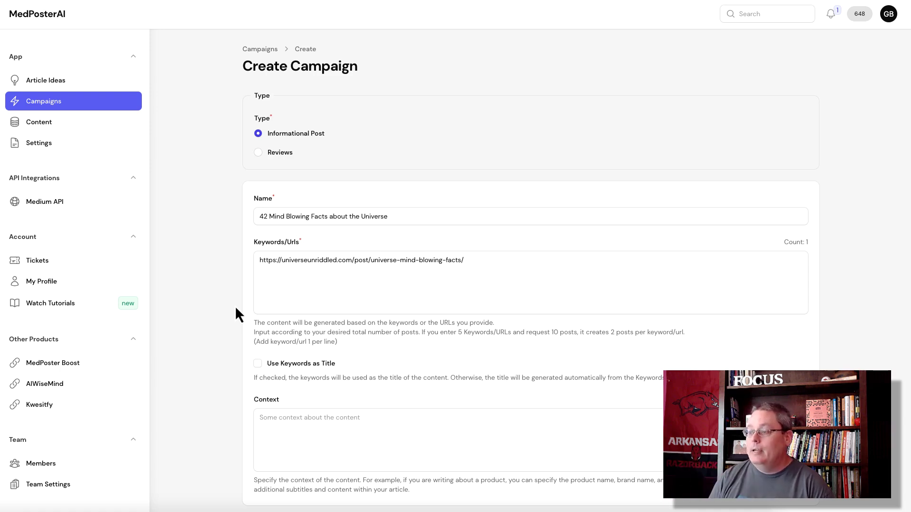
left_click(318, 429)
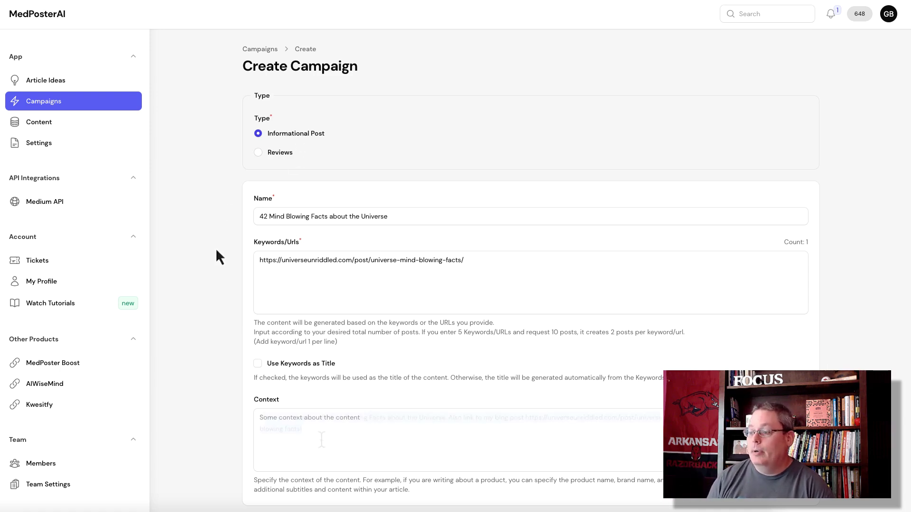
key("ctrl+v")
left_click_drag(317, 431, 253, 420)
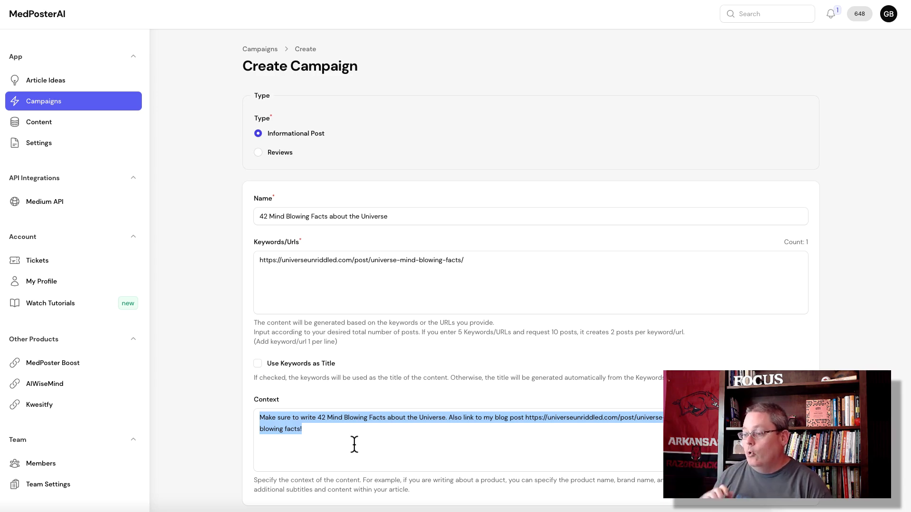
Add the Medium disclosure text, positioned in the first two paragraphs
scroll(354, 444, "down", 6)
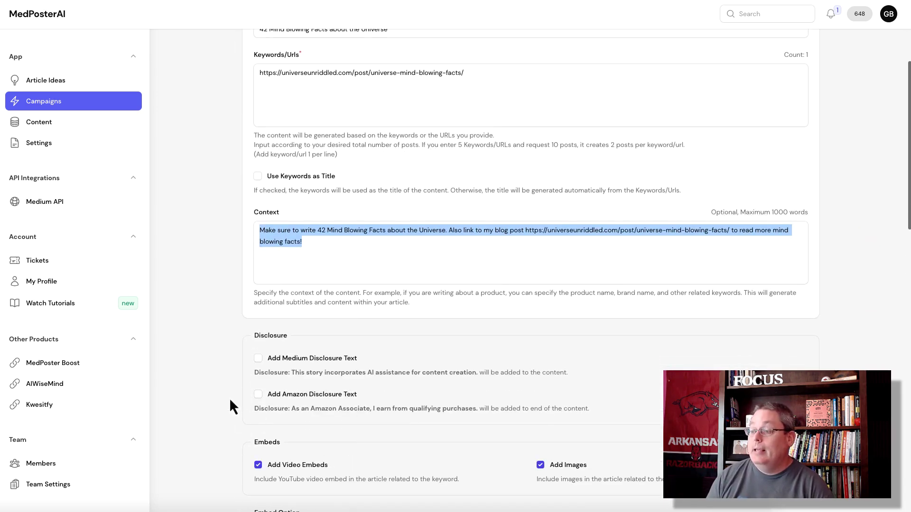
scroll(235, 382, "down", 2)
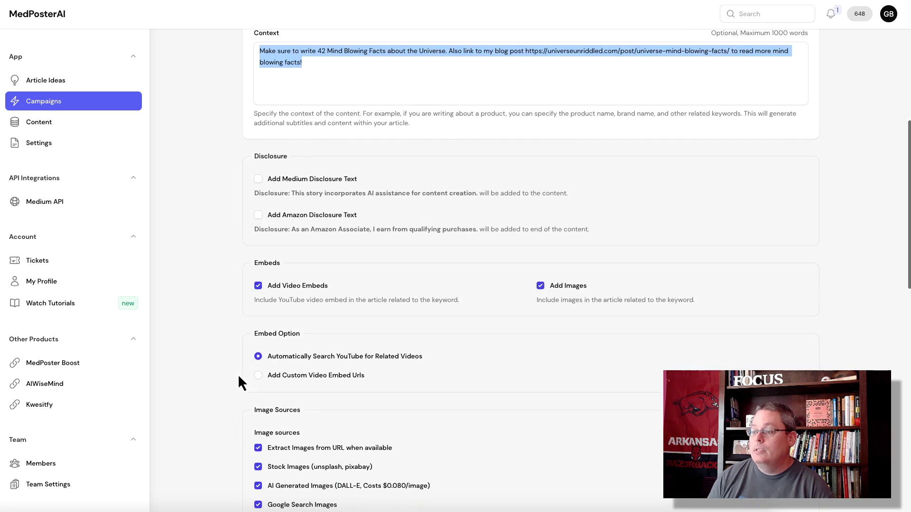
left_click(258, 181)
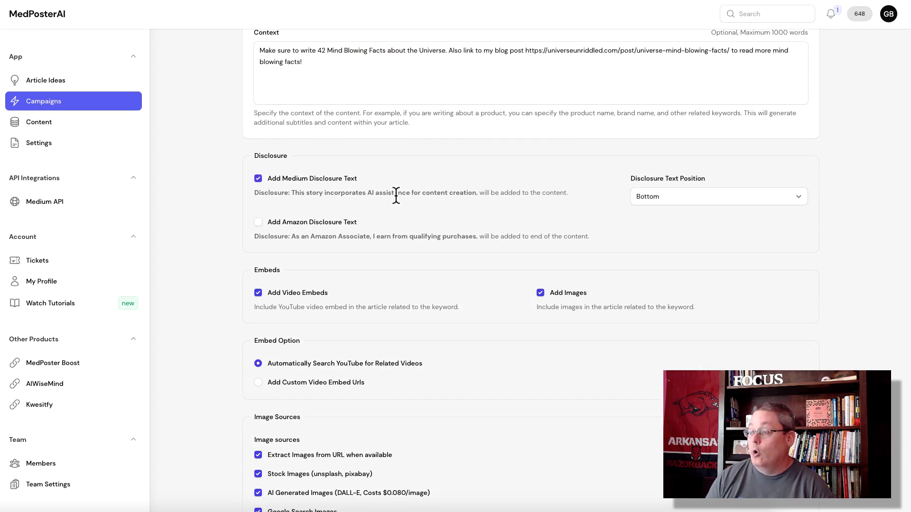
left_click(655, 197)
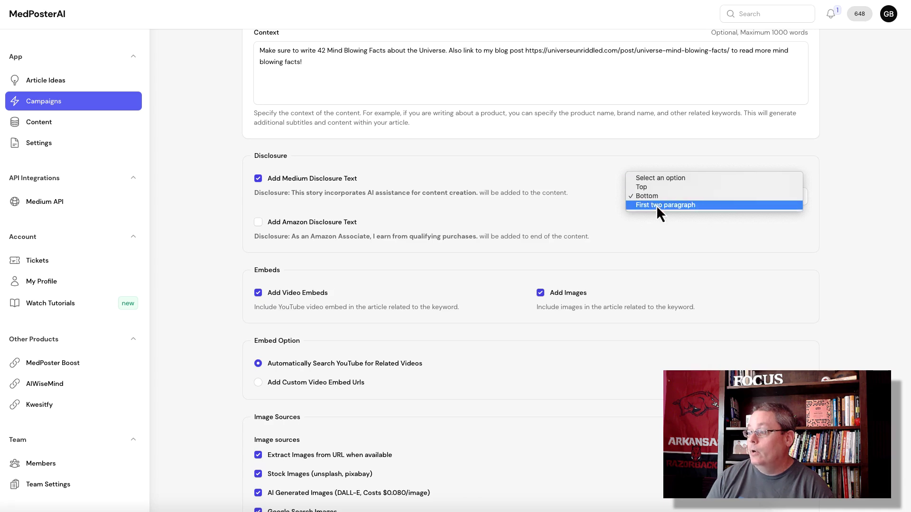
left_click(658, 207)
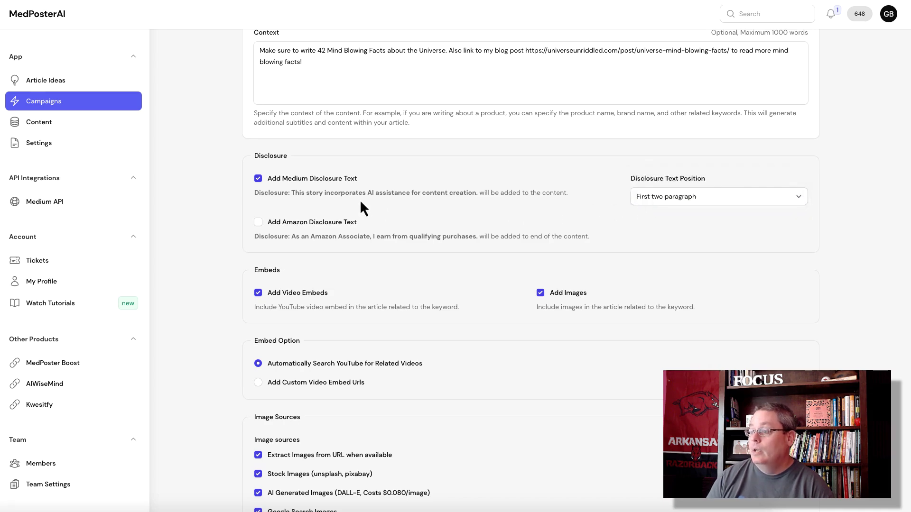
Drop Google Search Images as an image source and keep GPT-4o (Recommended) as the model
scroll(240, 256, "down", 2)
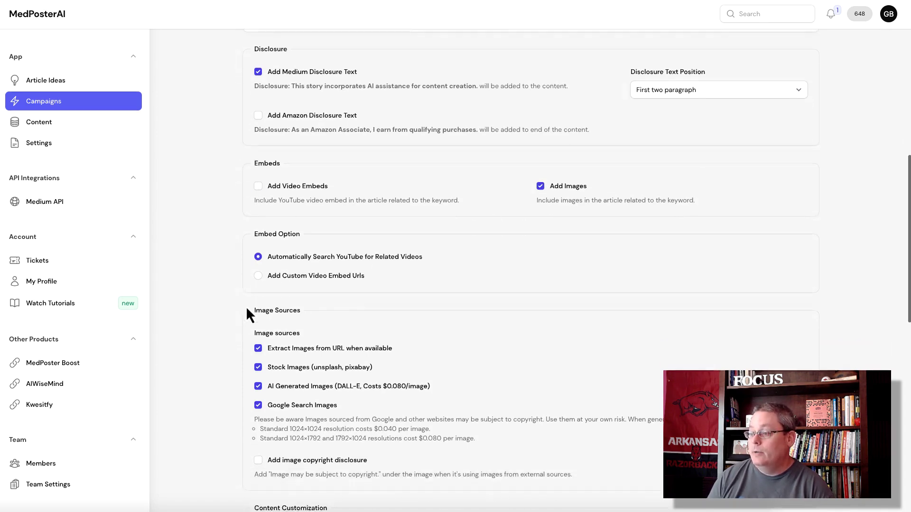
scroll(242, 305, "down", 3)
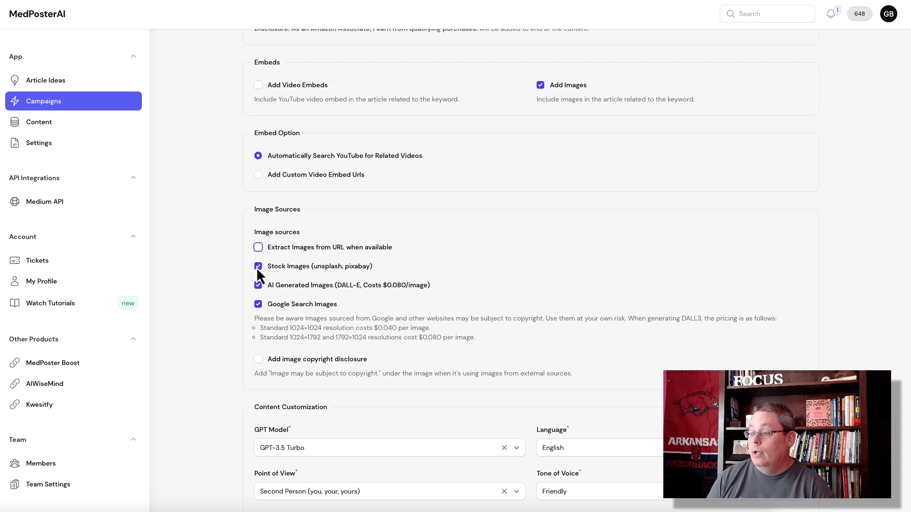
left_click(257, 304)
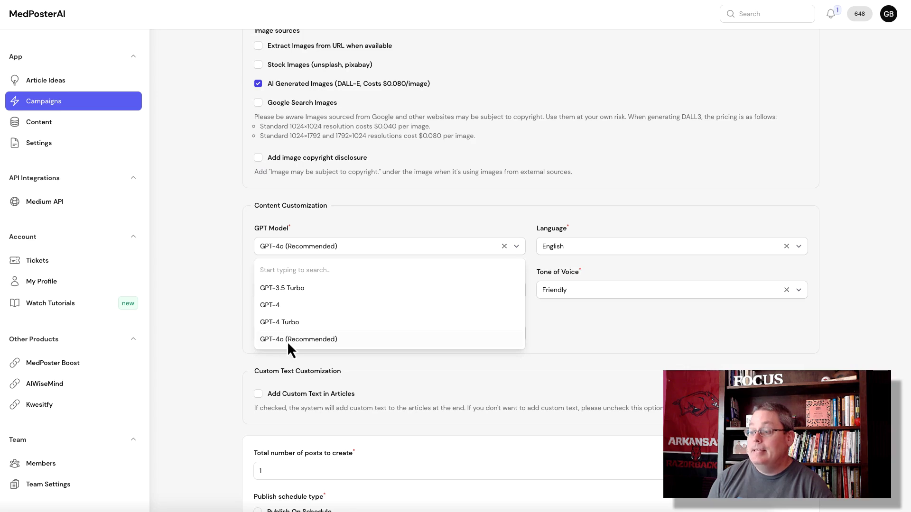
left_click(225, 259)
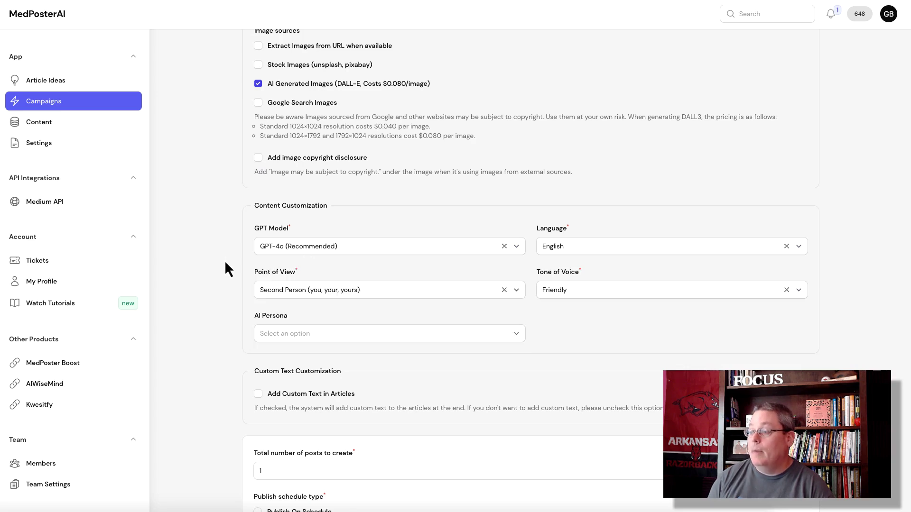
Enable posting to Medium with Draft status and create the campaign
scroll(215, 284, "down", 6)
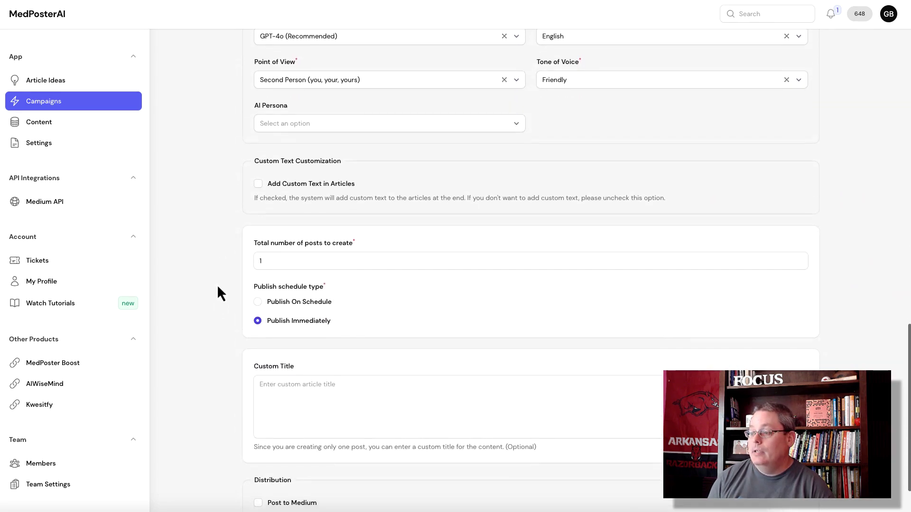
scroll(218, 287, "down", 1)
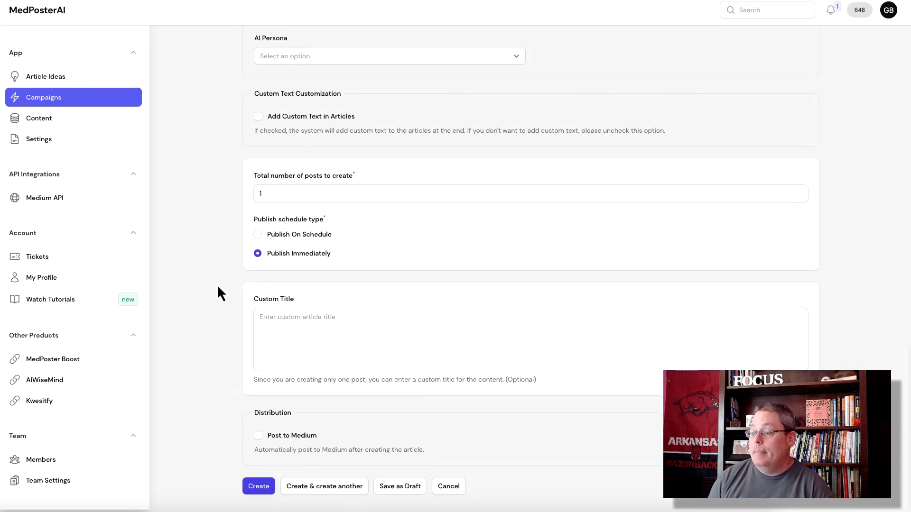
left_click(258, 439)
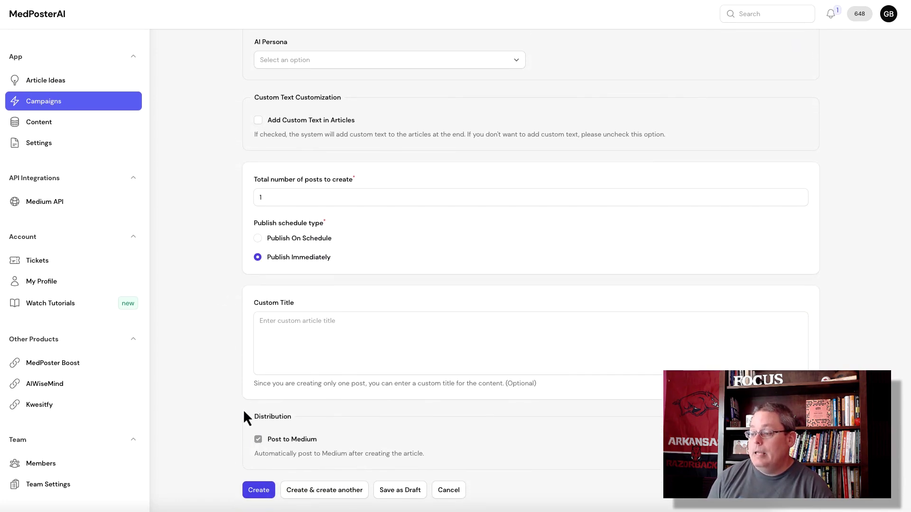
scroll(345, 371, "down", 3)
scroll(244, 362, "down", 1)
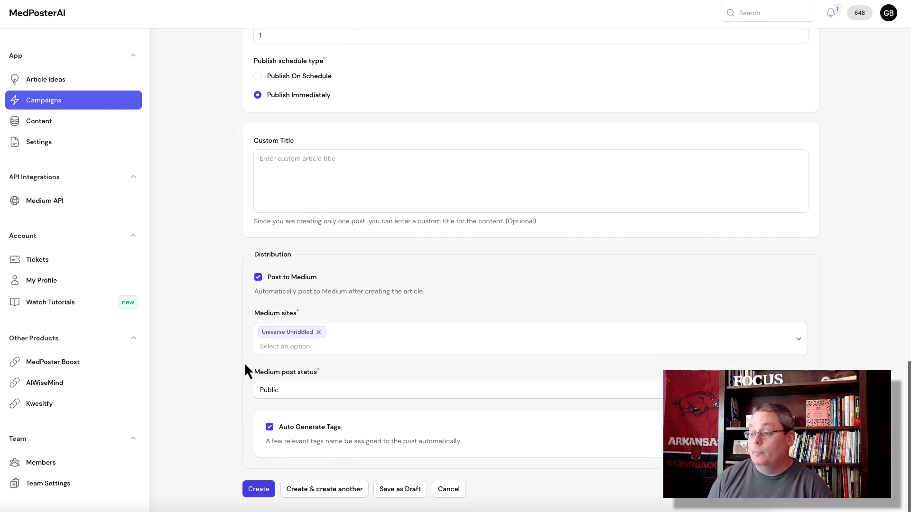
left_click(296, 390)
left_click(295, 401)
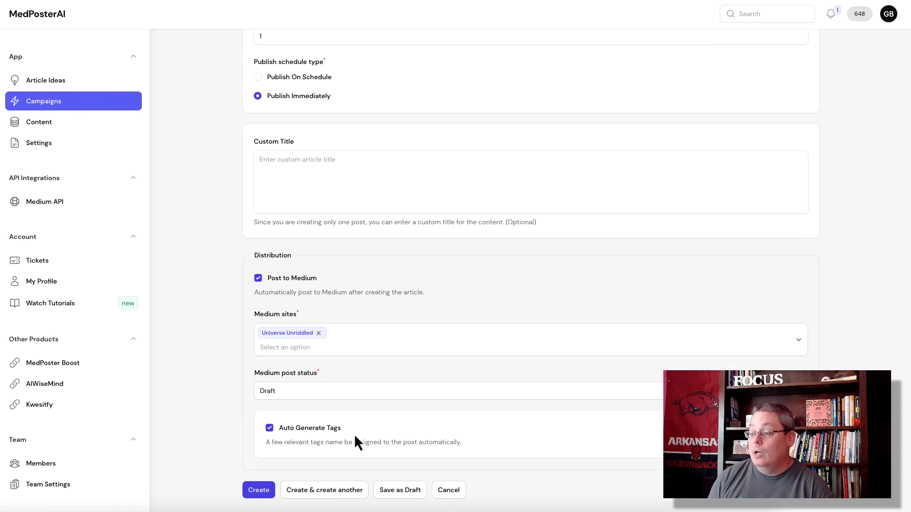
left_click(262, 491)
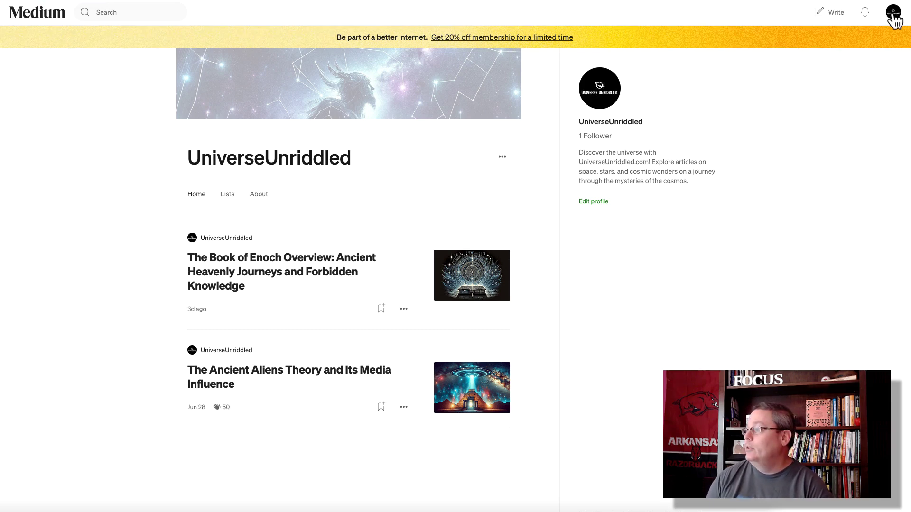
From the account menu's Stories list, open the Dark Energy and the Universe's Infinite Size draft
left_click(892, 15)
left_click(820, 78)
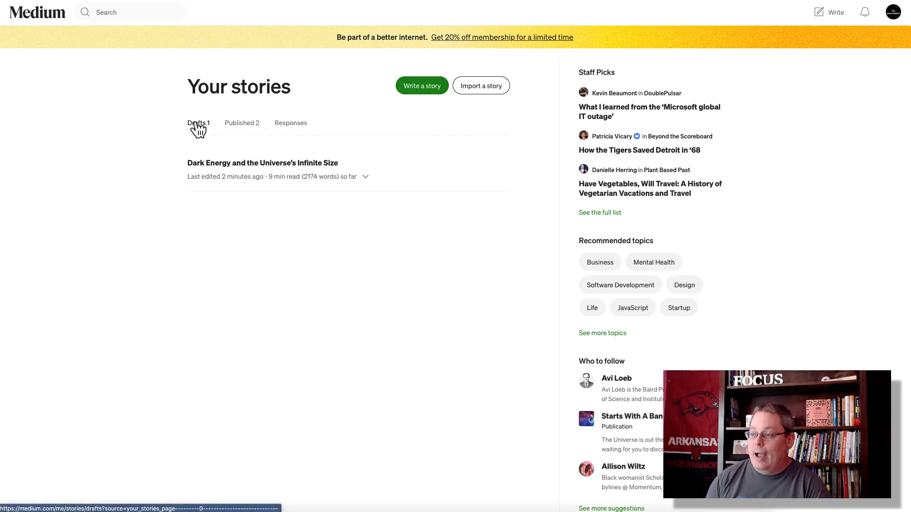
left_click(246, 171)
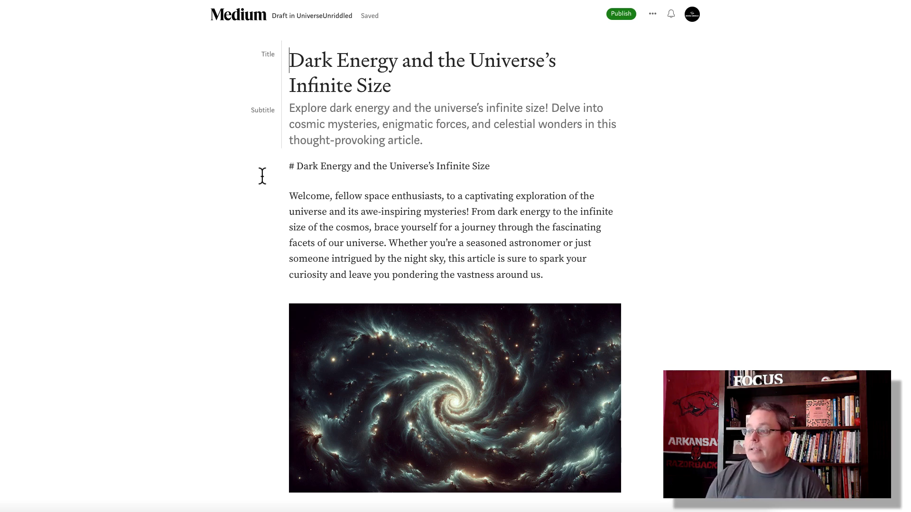
Scroll through the draft to the numbered facts list, blog post link and thank-you sign-off
scroll(261, 175, "down", 5)
scroll(262, 175, "down", 12)
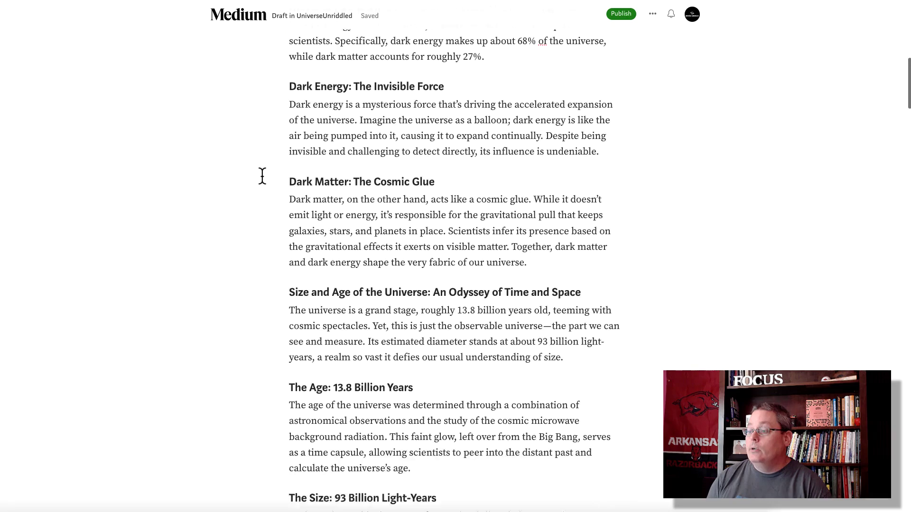
scroll(262, 176, "down", 12)
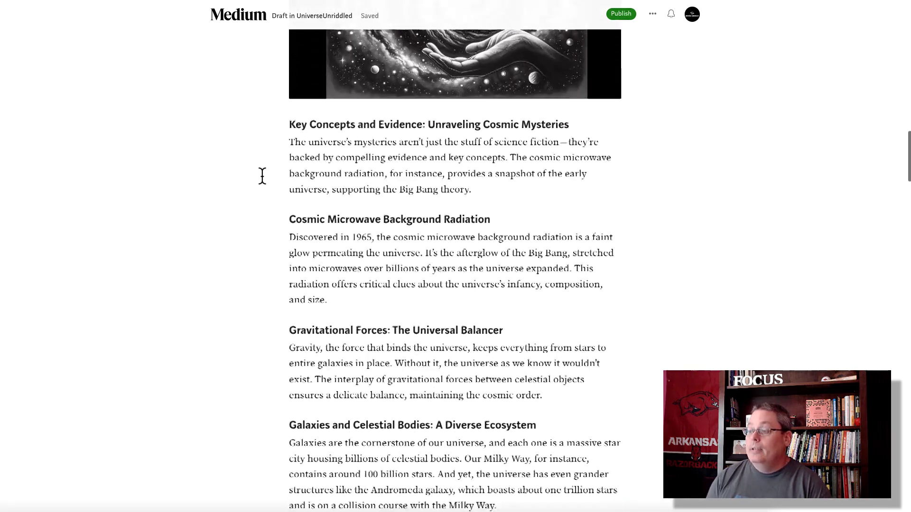
scroll(262, 176, "down", 12)
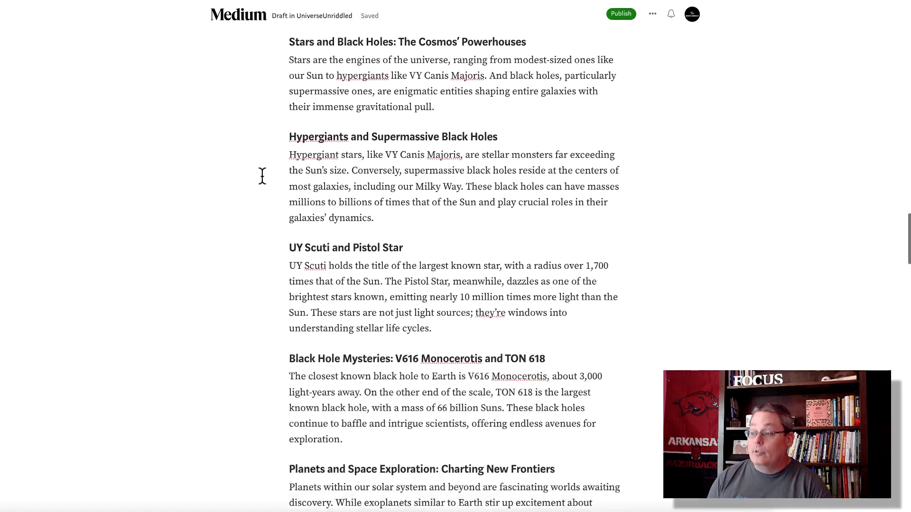
scroll(262, 176, "down", 12)
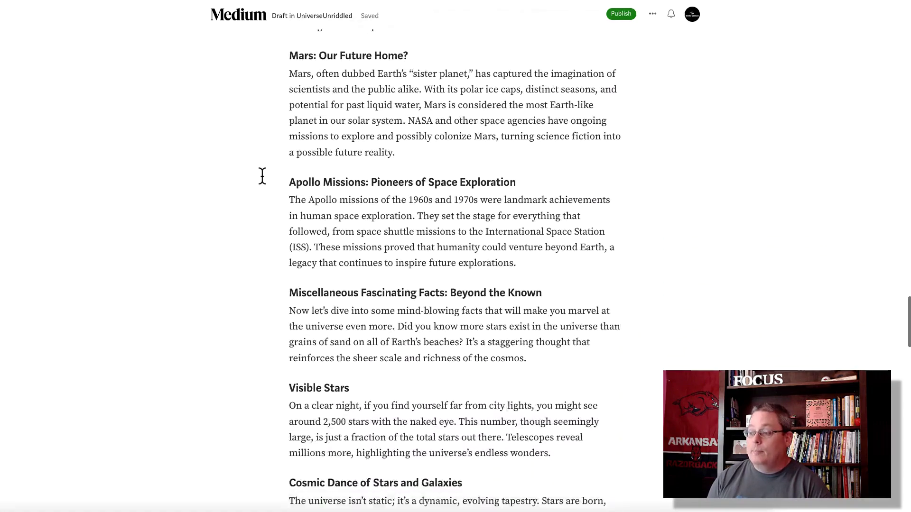
scroll(263, 176, "down", 3)
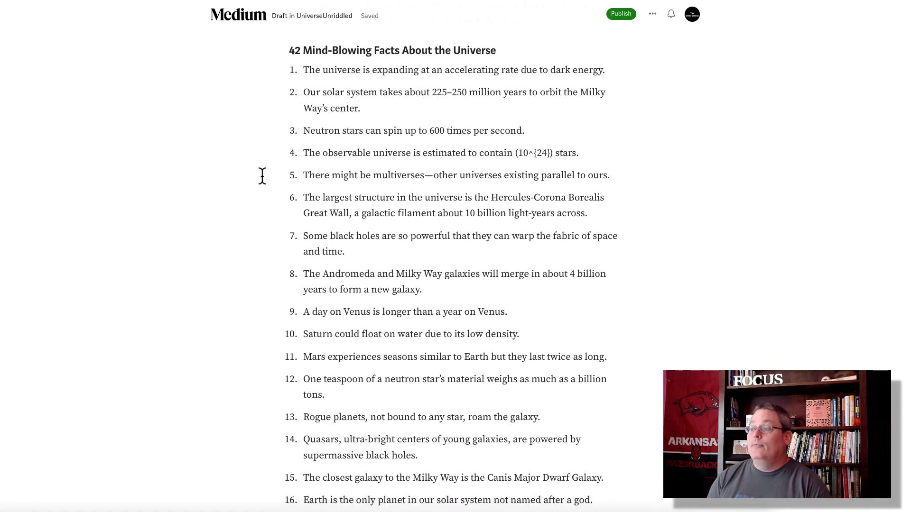
scroll(263, 176, "down", 14)
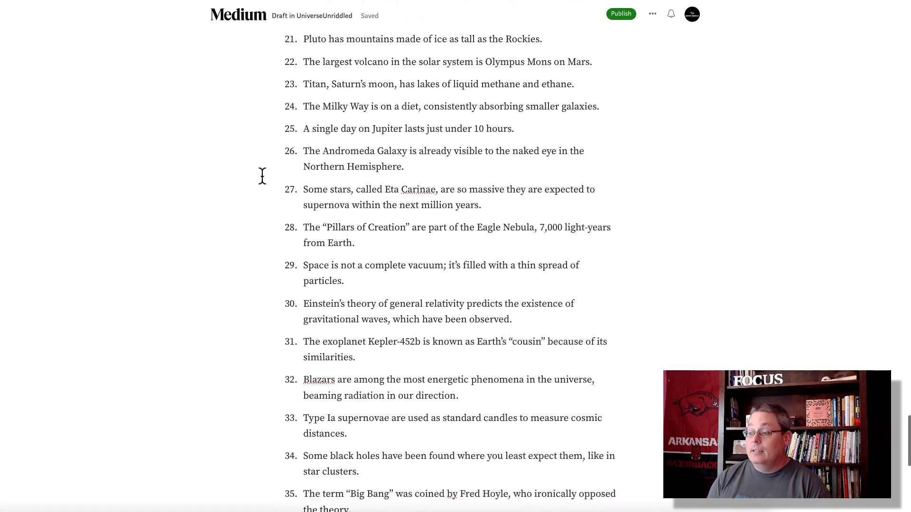
scroll(262, 176, "down", 5)
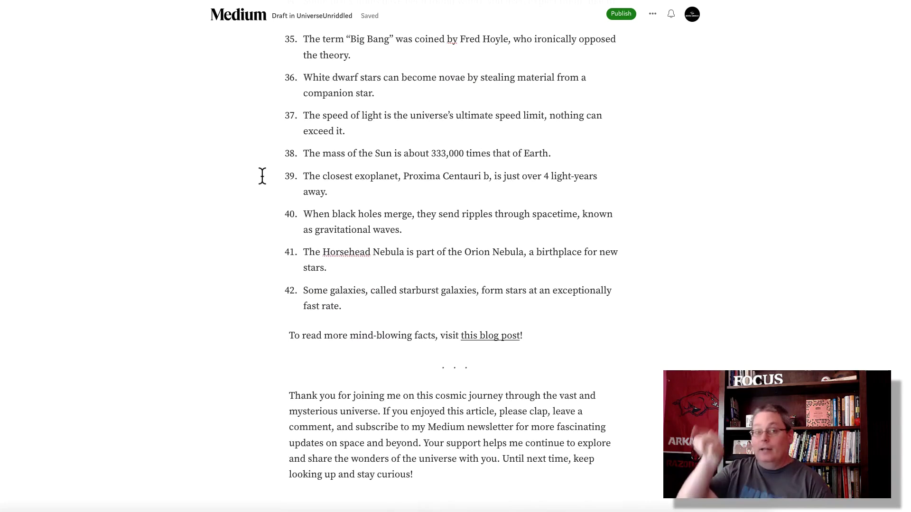